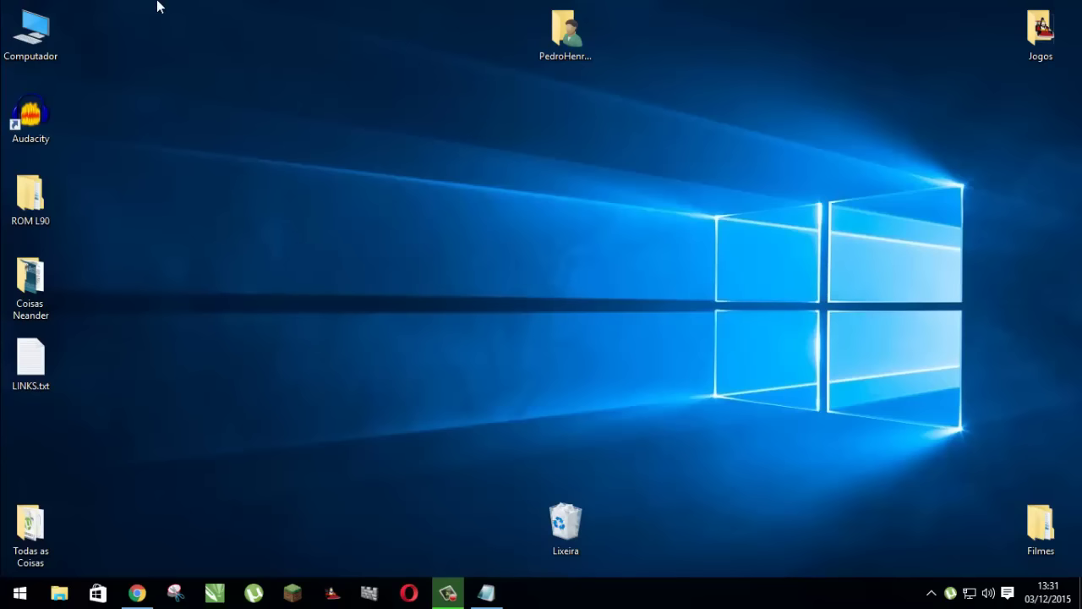
pyautogui.moveTo(157, 6); pyautogui.dragTo(402, 440)
pyautogui.rightClick(273, 179)
pyautogui.click(358, 227)
pyautogui.moveTo(337, 166); pyautogui.dragTo(489, 304)
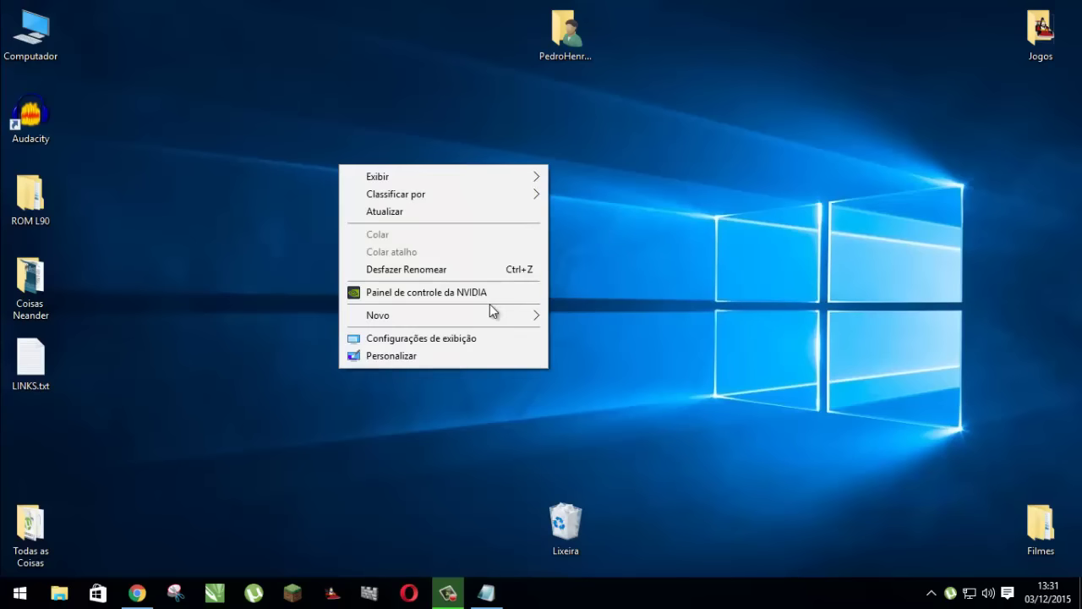
pyautogui.click(640, 247)
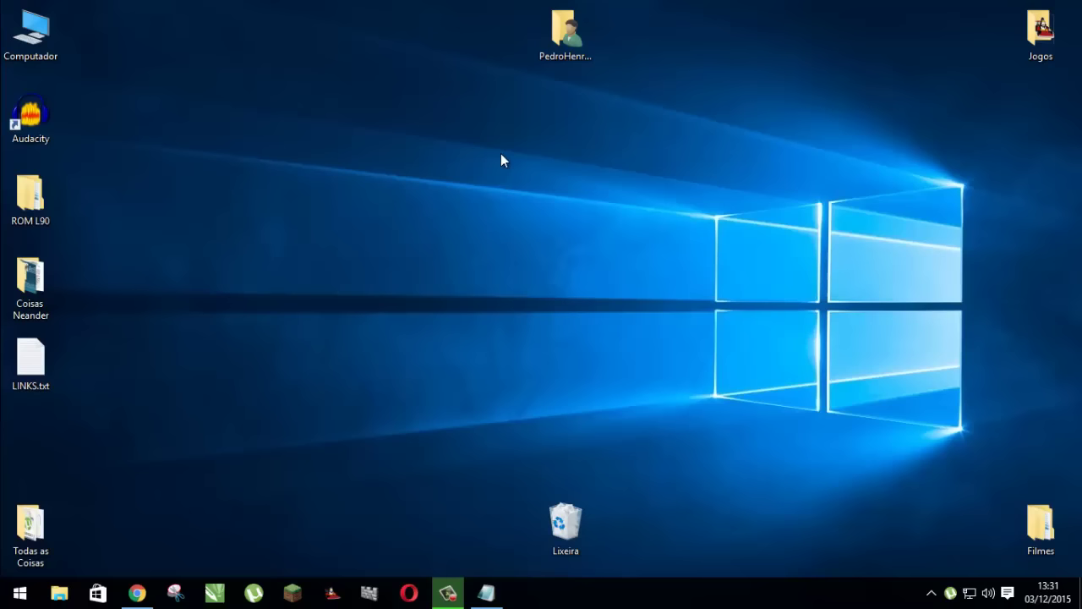
pyautogui.moveTo(384, 178); pyautogui.dragTo(1063, 314)
pyautogui.moveTo(360, 128); pyautogui.dragTo(1072, 311)
# - Open the ROM L90 folder and look over its LG driver, flash tool and ROM subfolders
pyautogui.doubleClick(34, 199)
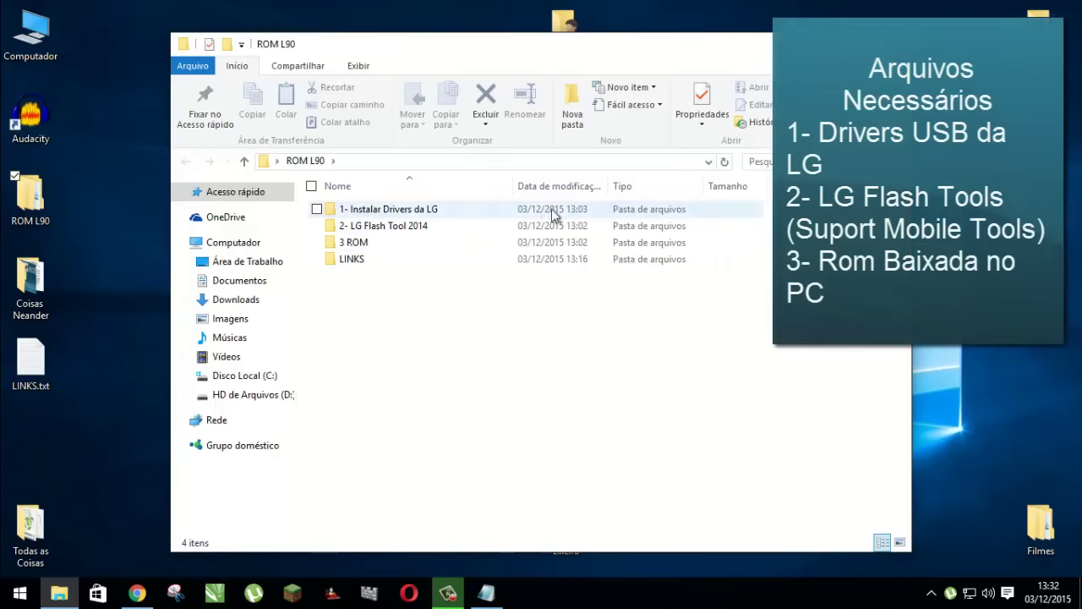
pyautogui.click(541, 208)
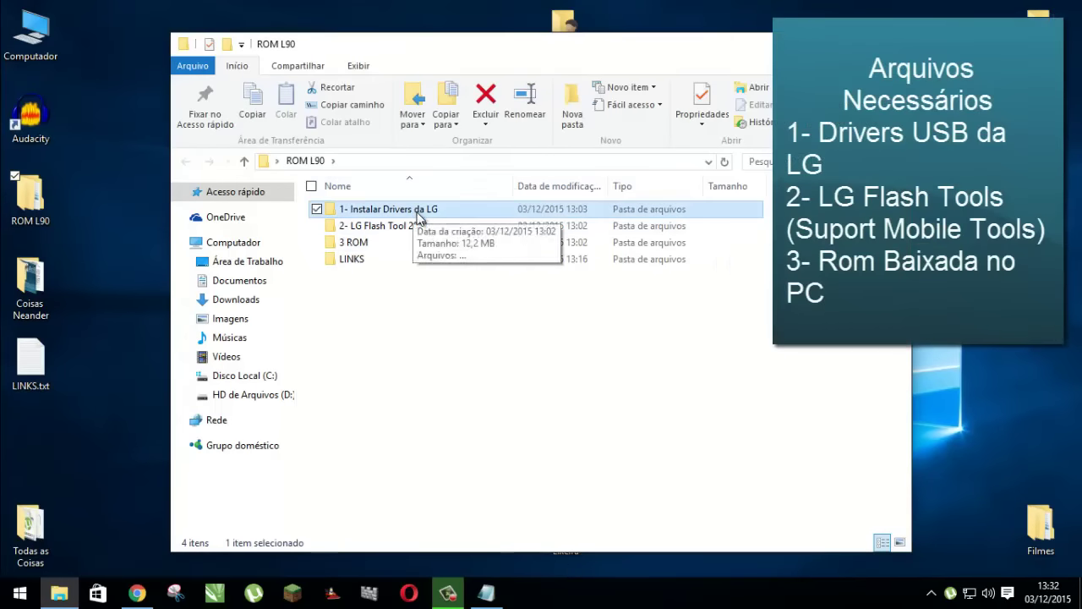
pyautogui.click(404, 228)
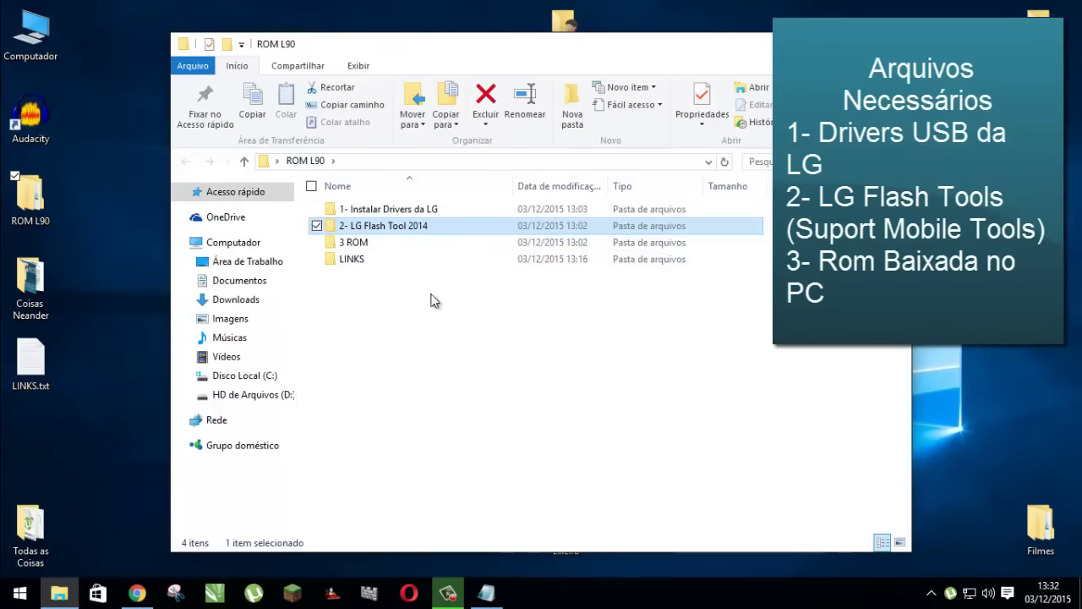
pyautogui.doubleClick(408, 241)
pyautogui.press('BackSpace')
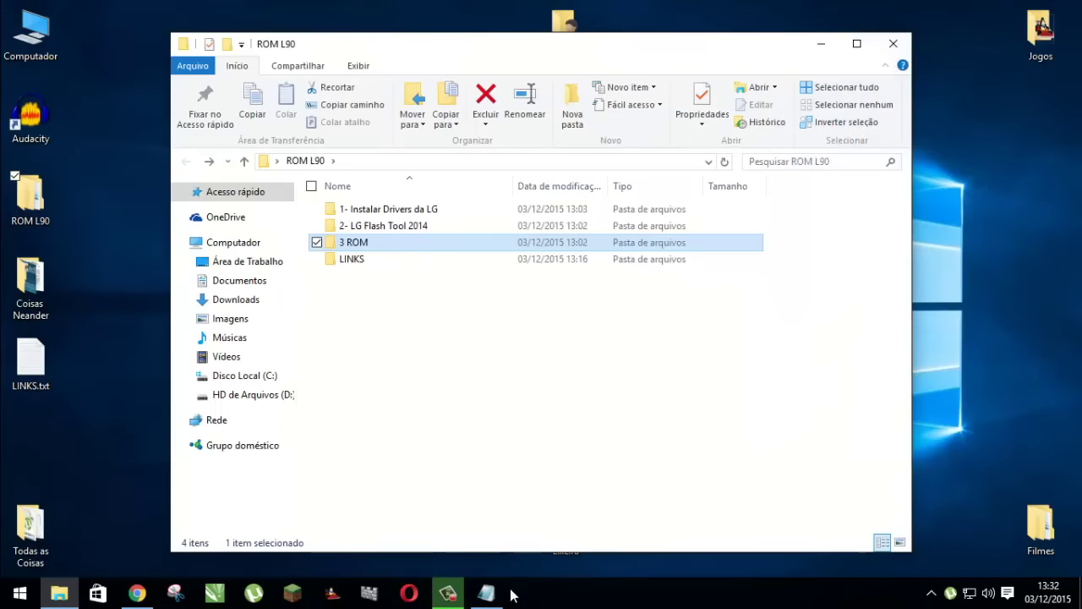
pyautogui.click(486, 592)
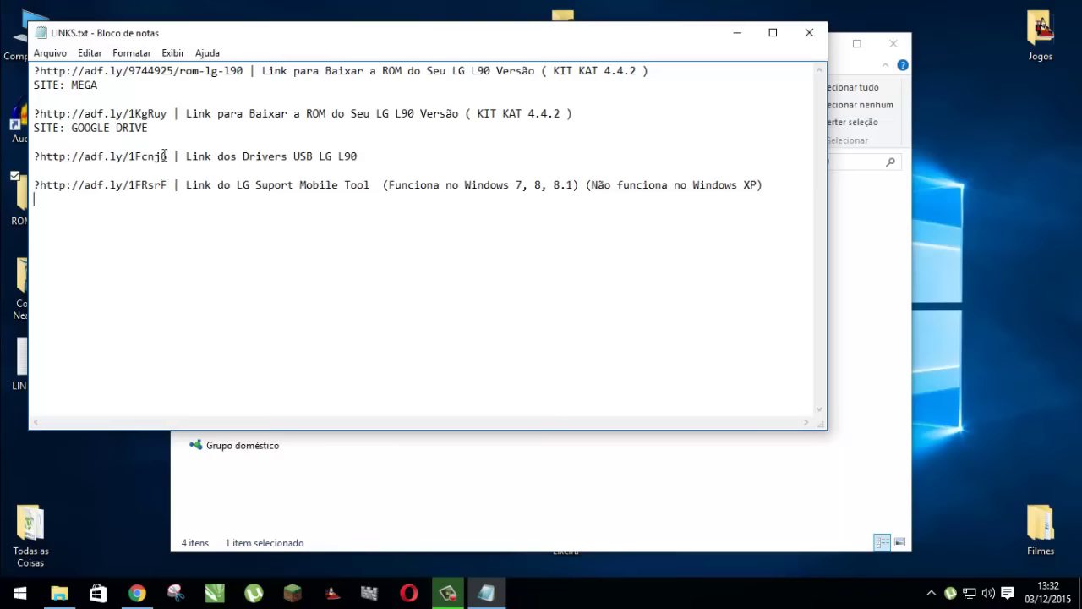
pyautogui.moveTo(169, 156); pyautogui.dragTo(39, 156)
pyautogui.rightClick(41, 155)
pyautogui.click(122, 204)
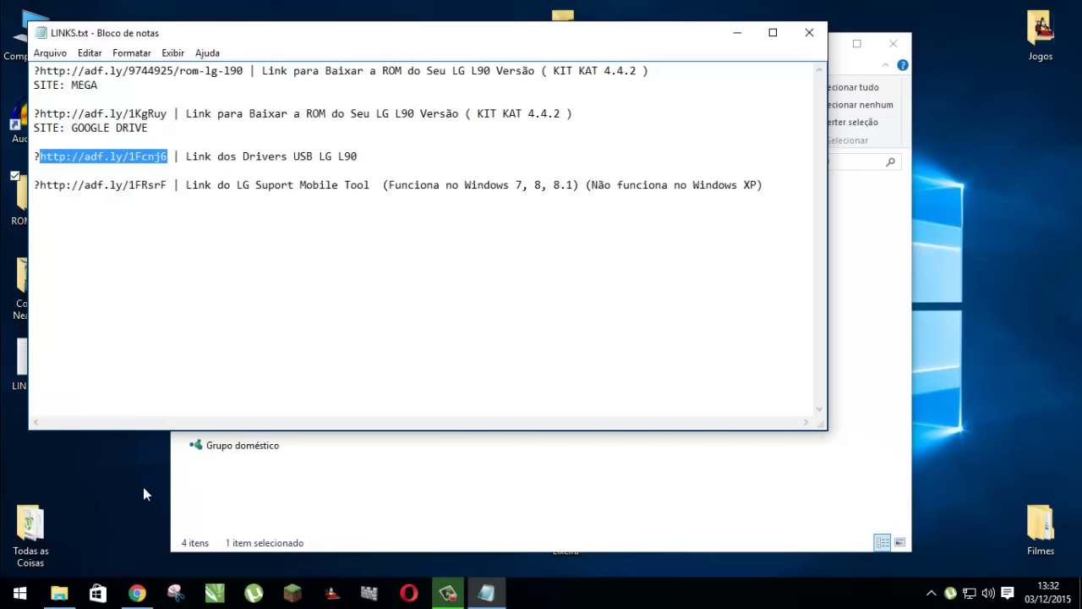
# - Switch to Chrome and open the copied drivers link in a new tab, closing the existing LG Flash Tool tab
pyautogui.click(137, 592)
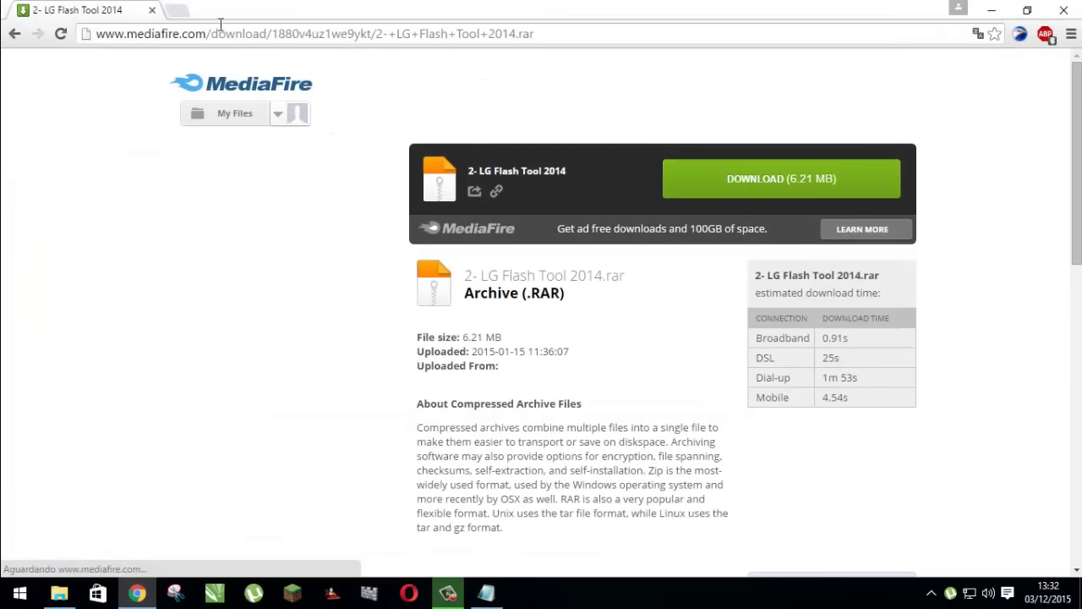
pyautogui.click(179, 10)
pyautogui.click(152, 10)
pyautogui.hotkey('ctrl', 'v')
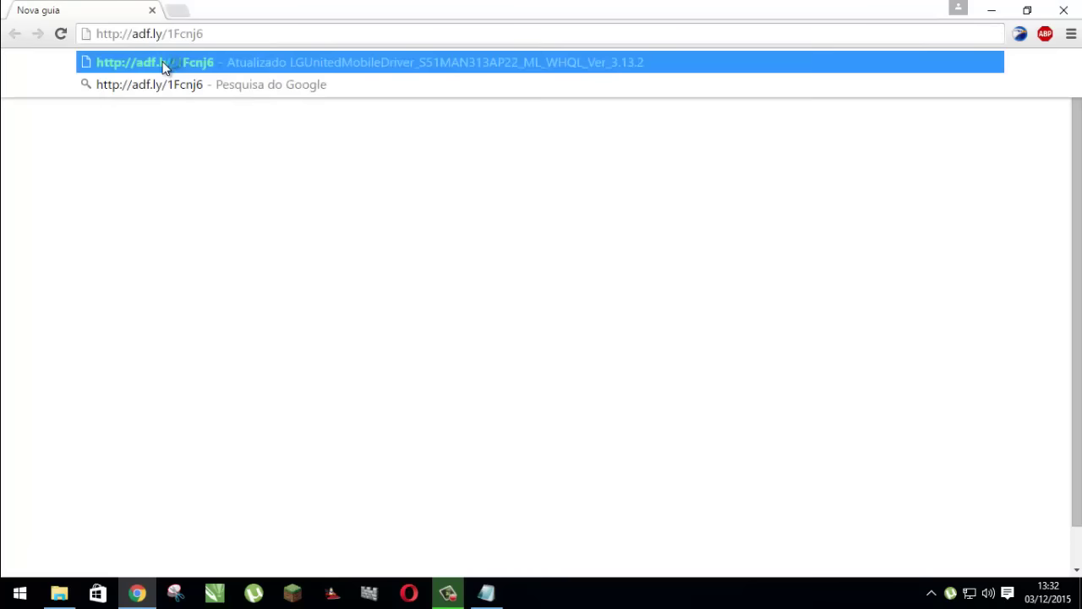
pyautogui.press('Return')
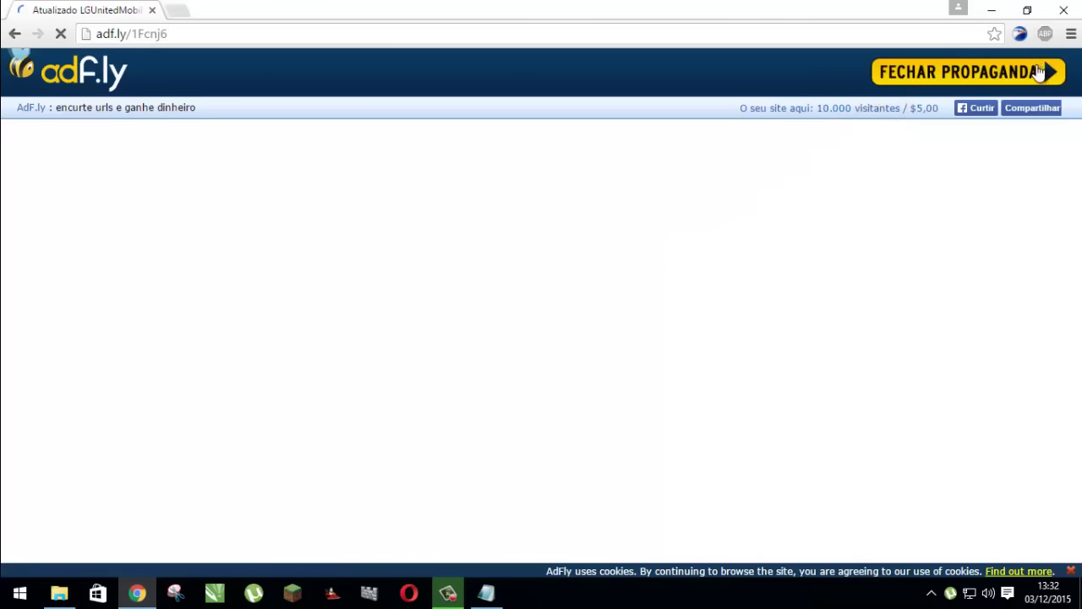
# - Check the Adblock Plus status for adf.ly and skip the ad to reach the USB driver download page
pyautogui.click(1045, 37)
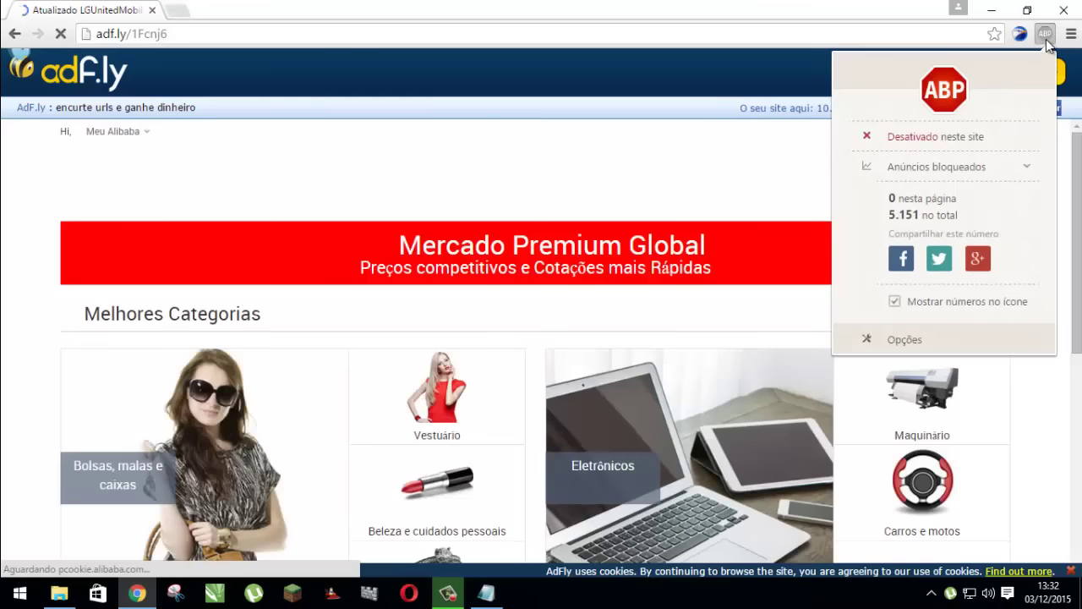
pyautogui.click(1045, 36)
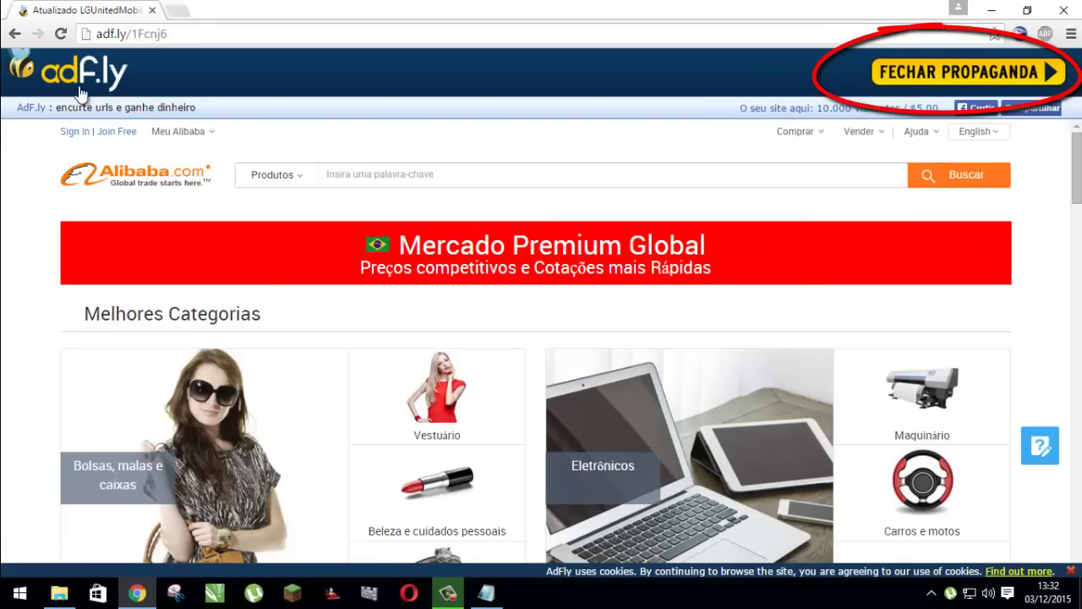
pyautogui.click(958, 84)
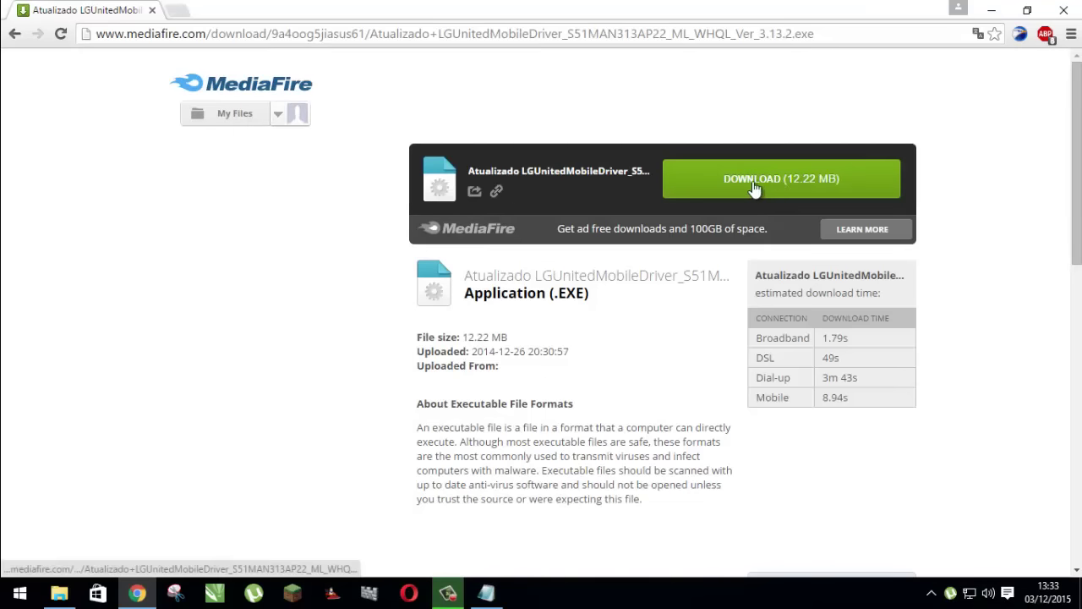
pyautogui.click(486, 592)
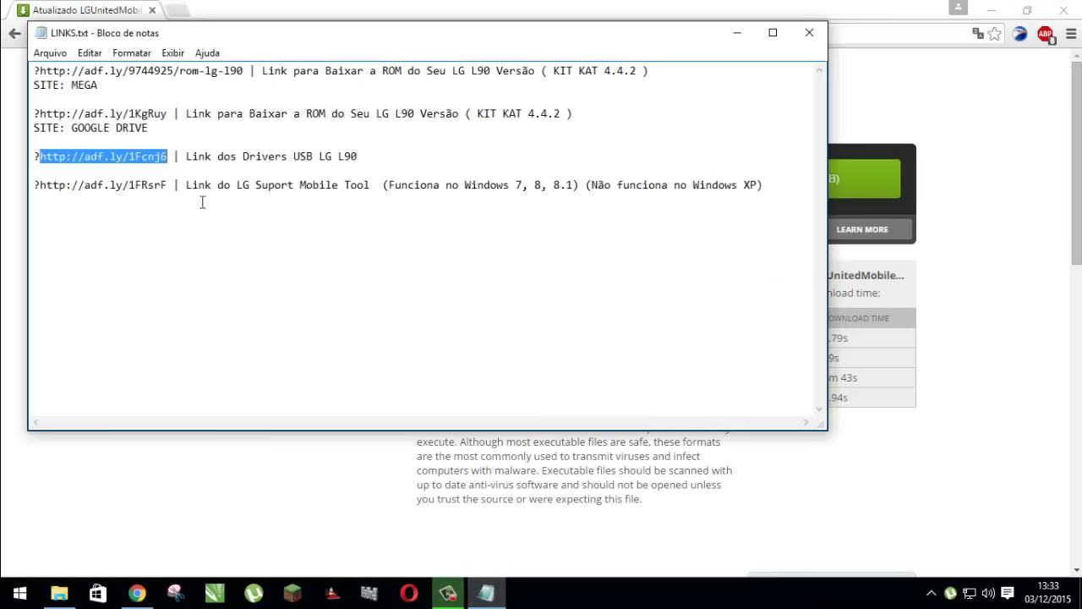
pyautogui.moveTo(168, 185); pyautogui.dragTo(44, 190)
pyautogui.rightClick(43, 184)
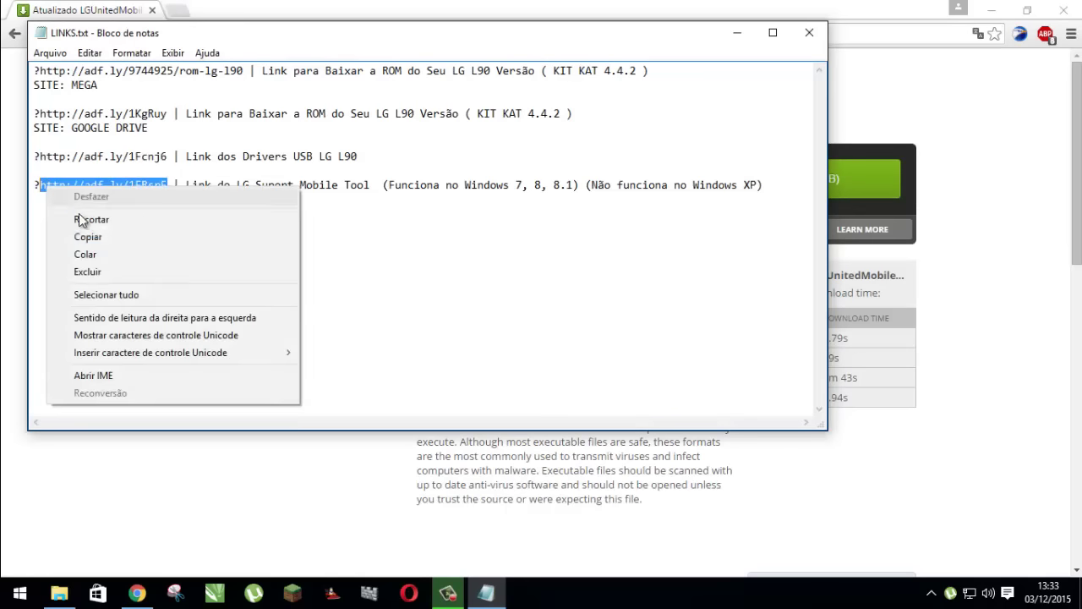
pyautogui.click(84, 238)
pyautogui.click(188, 8)
pyautogui.hotkey('ctrl', 'v')
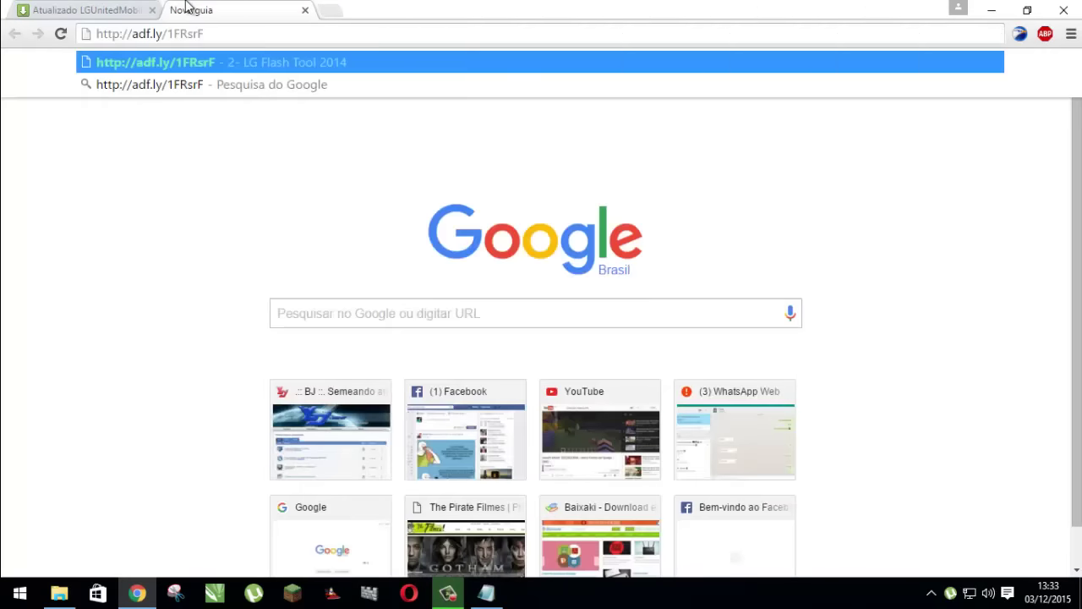
pyautogui.press('Return')
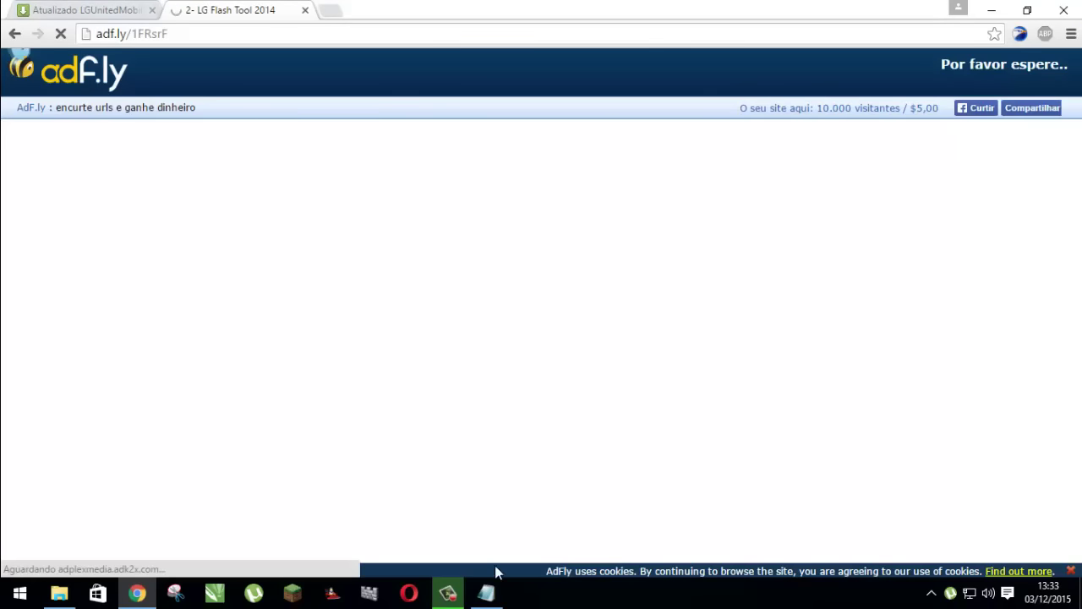
pyautogui.click(486, 592)
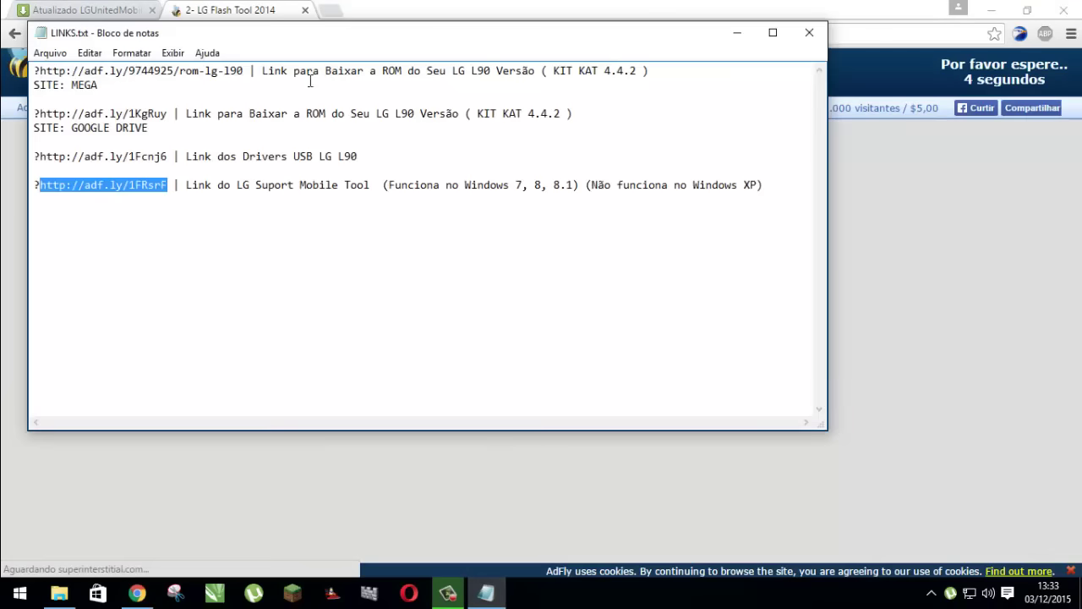
pyautogui.click(243, 71)
pyautogui.moveTo(244, 71); pyautogui.dragTo(40, 71)
pyautogui.click(243, 71)
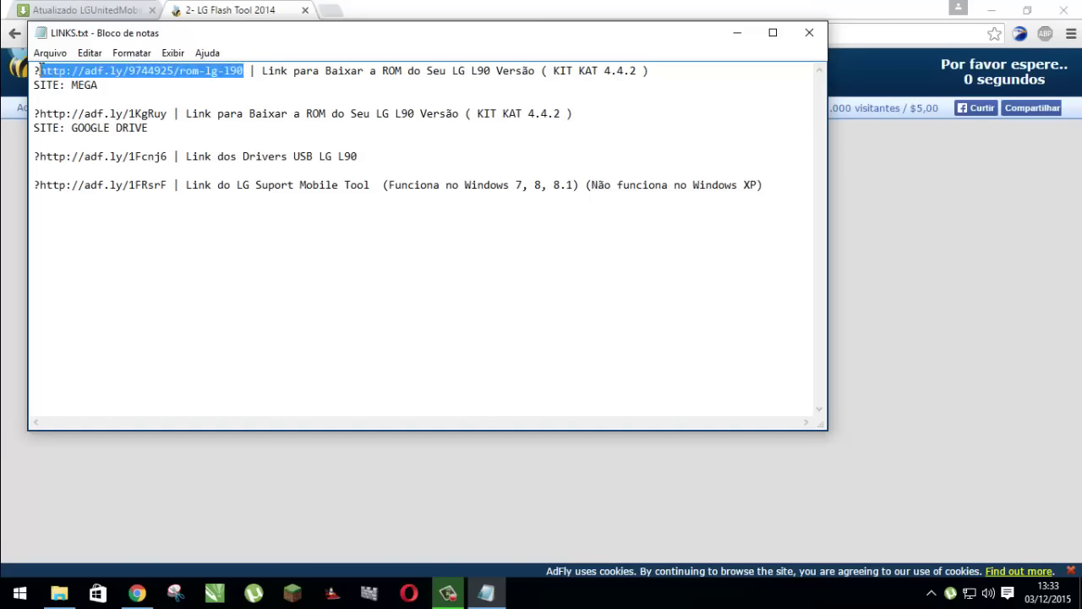
pyautogui.rightClick(49, 70)
pyautogui.click(167, 123)
pyautogui.click(330, 10)
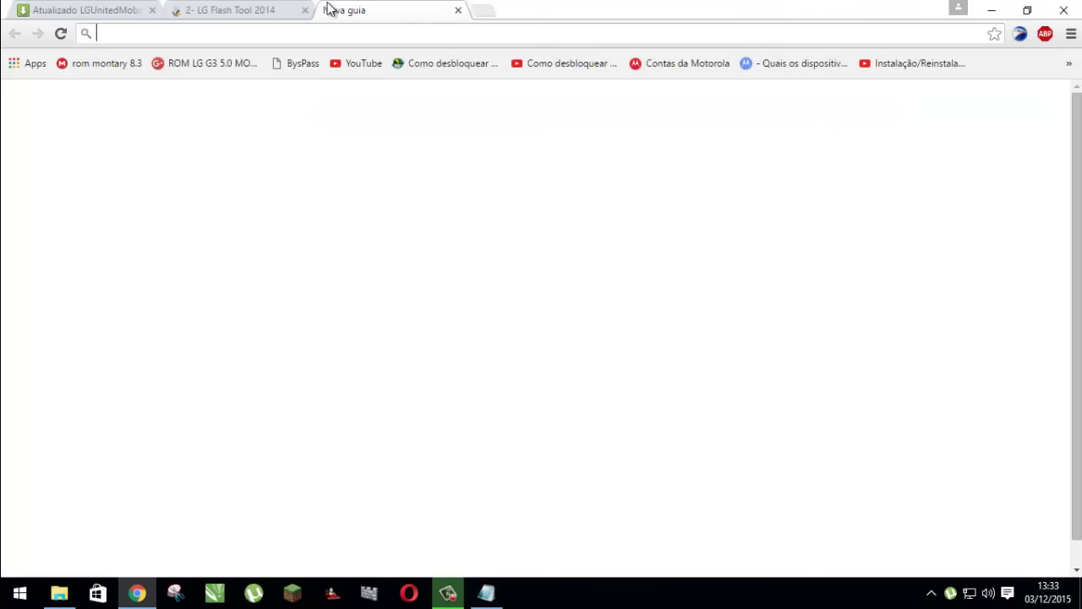
pyautogui.hotkey('ctrl', 'v')
pyautogui.press('Return')
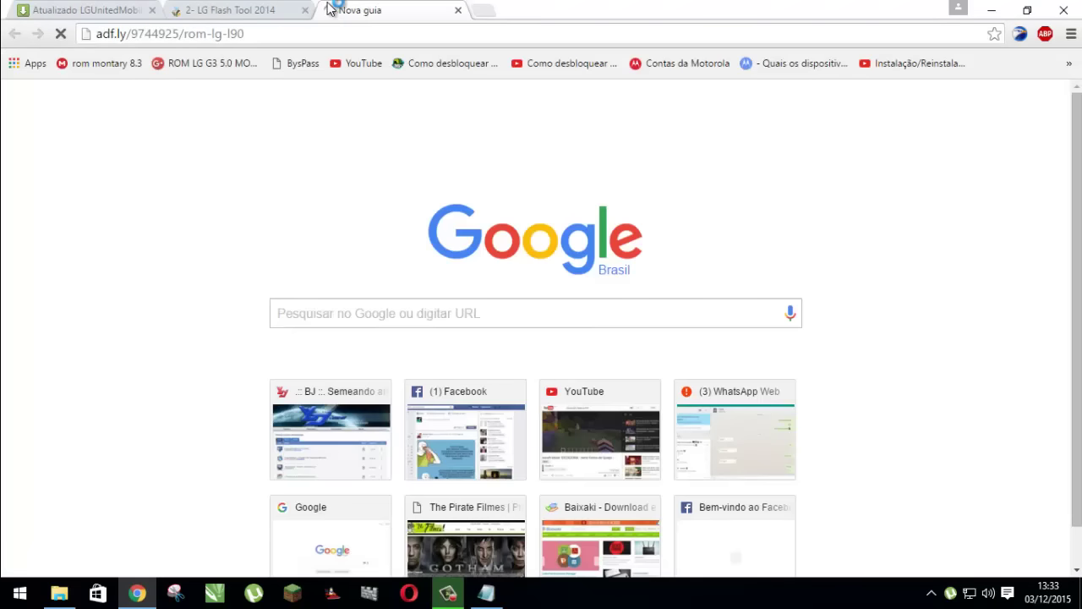
pyautogui.click(486, 592)
pyautogui.moveTo(169, 113); pyautogui.dragTo(40, 108)
pyautogui.rightClick(40, 107)
pyautogui.click(85, 161)
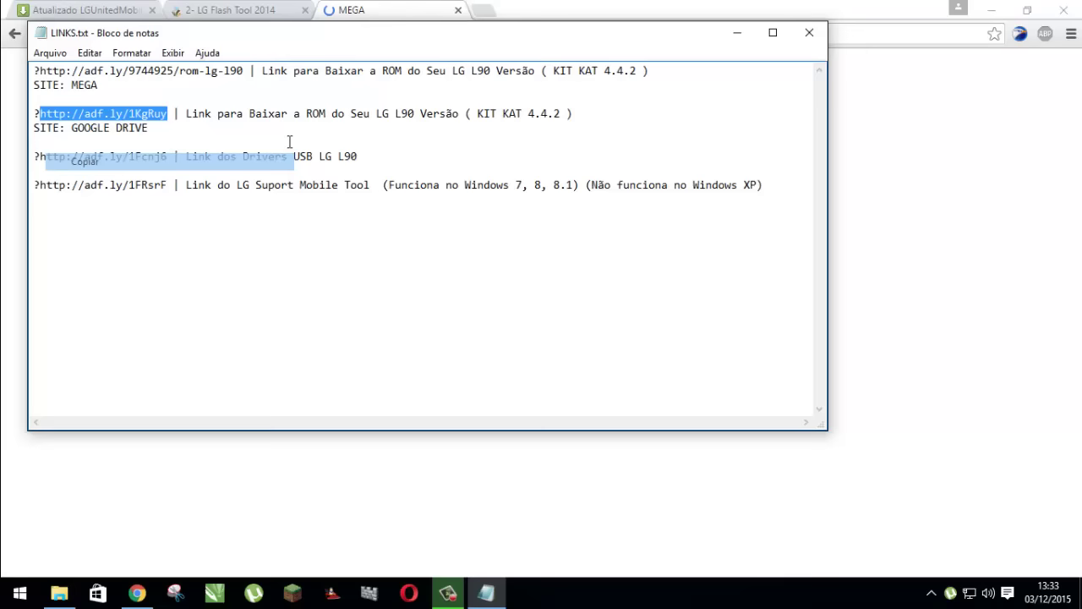
pyautogui.click(475, 7)
pyautogui.hotkey('ctrl', 'v')
pyautogui.press('Return')
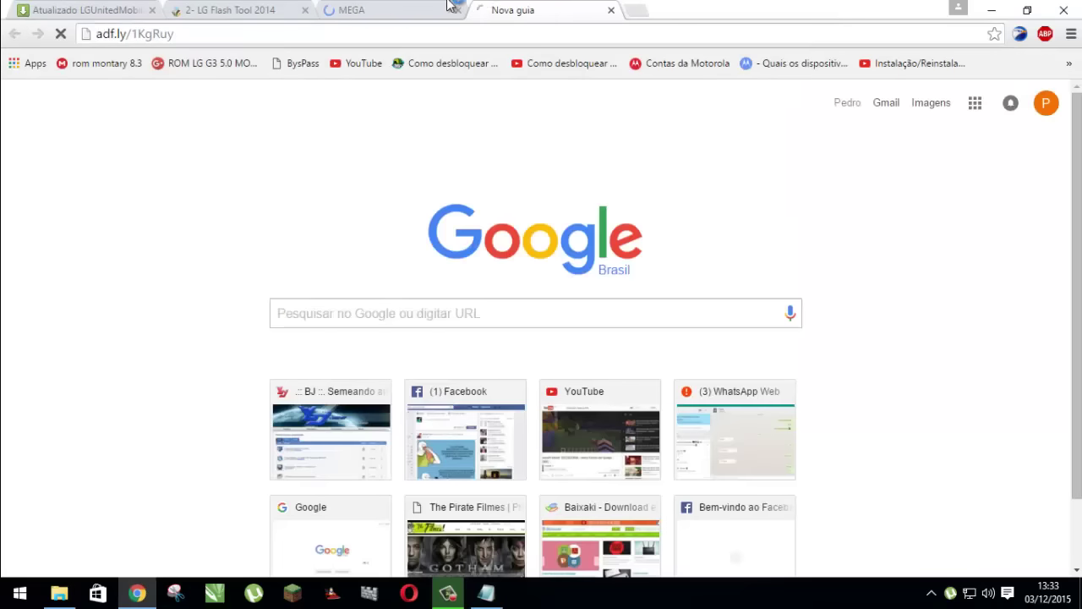
# - Skip the ad on the LG Flash Tool 2014 tab and close the USB driver download tab
pyautogui.click(271, 7)
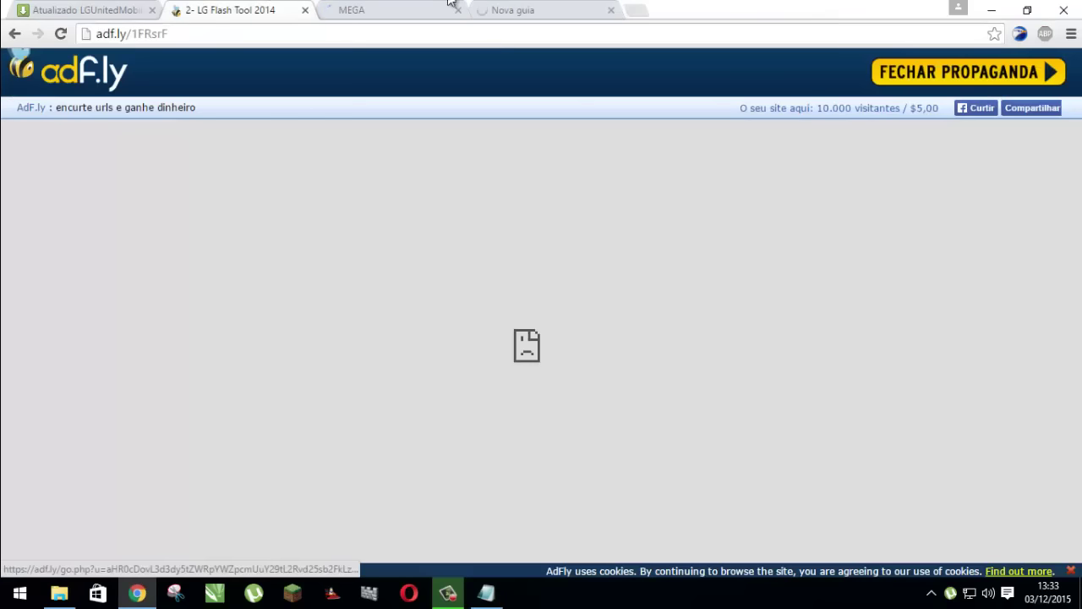
pyautogui.click(980, 80)
pyautogui.click(278, 7)
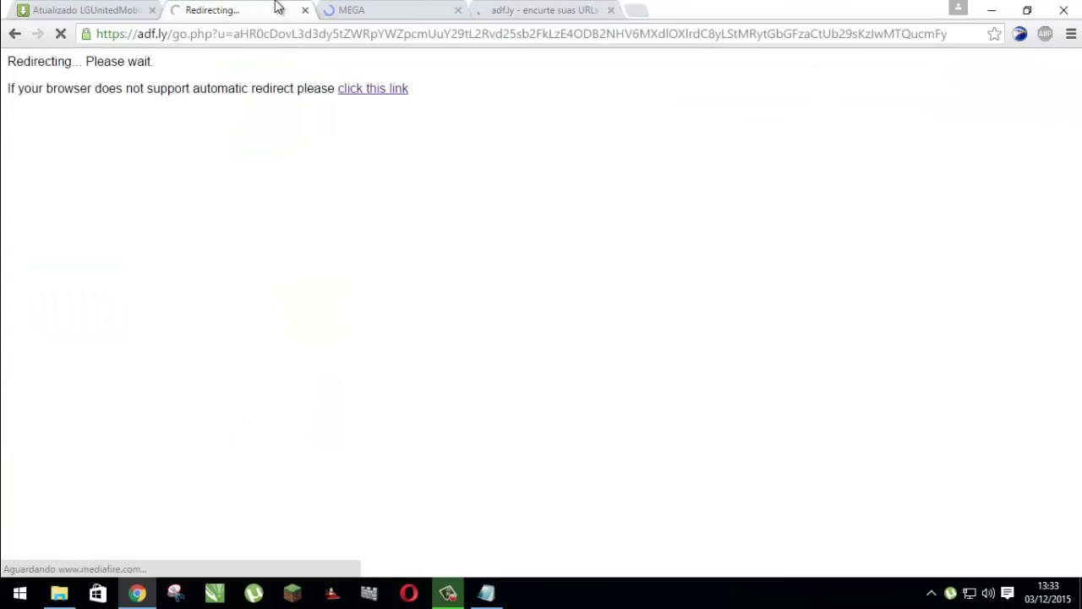
pyautogui.click(145, 11)
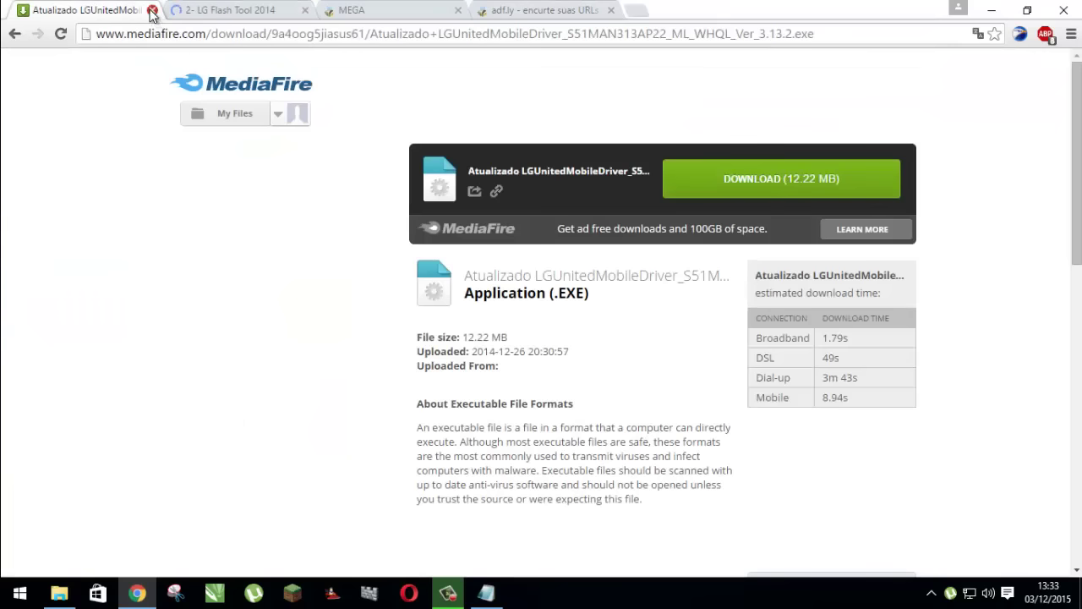
pyautogui.click(150, 10)
# - Skip the ad on the MEGA ROM tab and continue past the adf.ly lock page for the Google Drive link
pyautogui.click(211, 7)
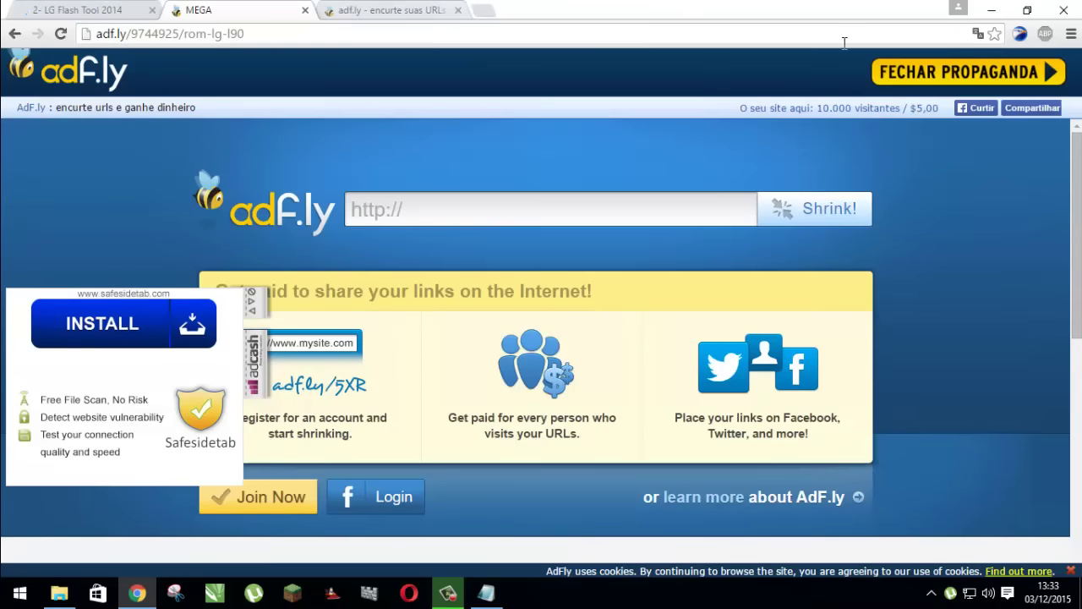
pyautogui.click(882, 74)
pyautogui.click(587, 228)
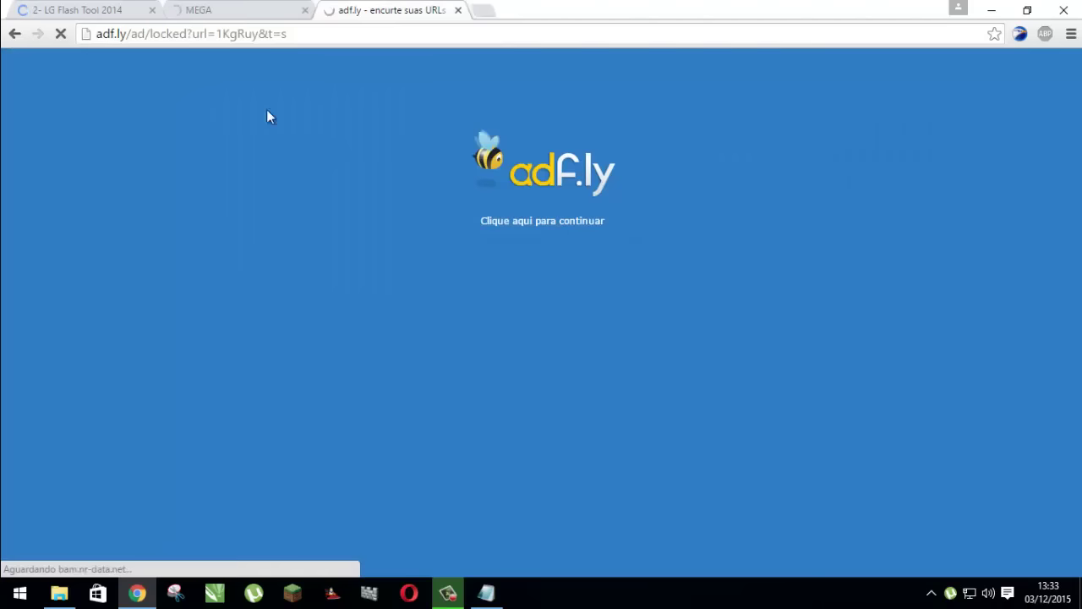
# - Check the LG Flash Tool, MEGA and Google Drive link tabs
pyautogui.click(103, 7)
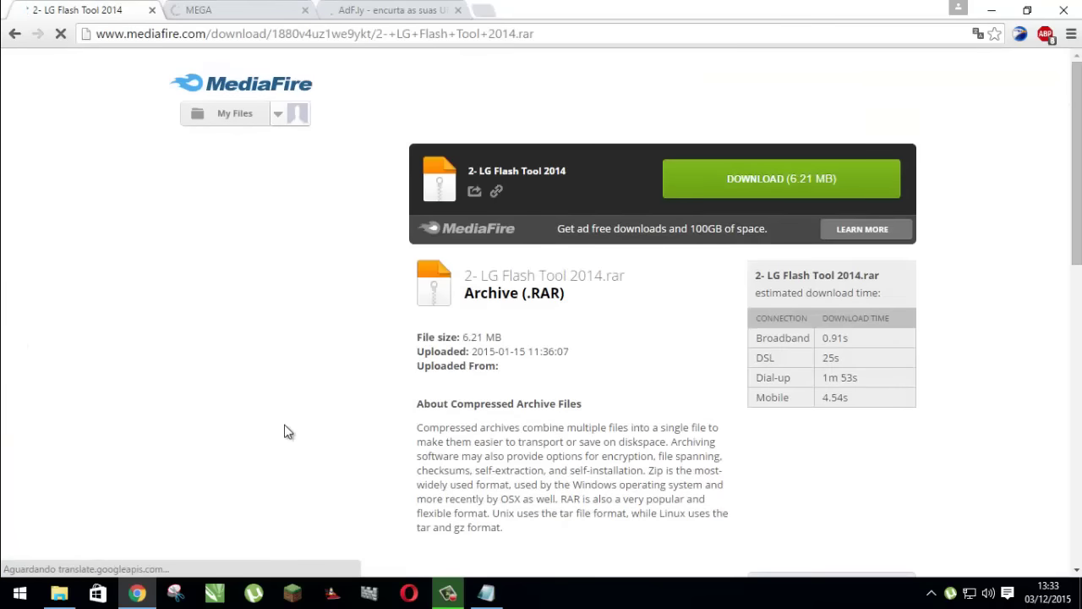
pyautogui.click(207, 9)
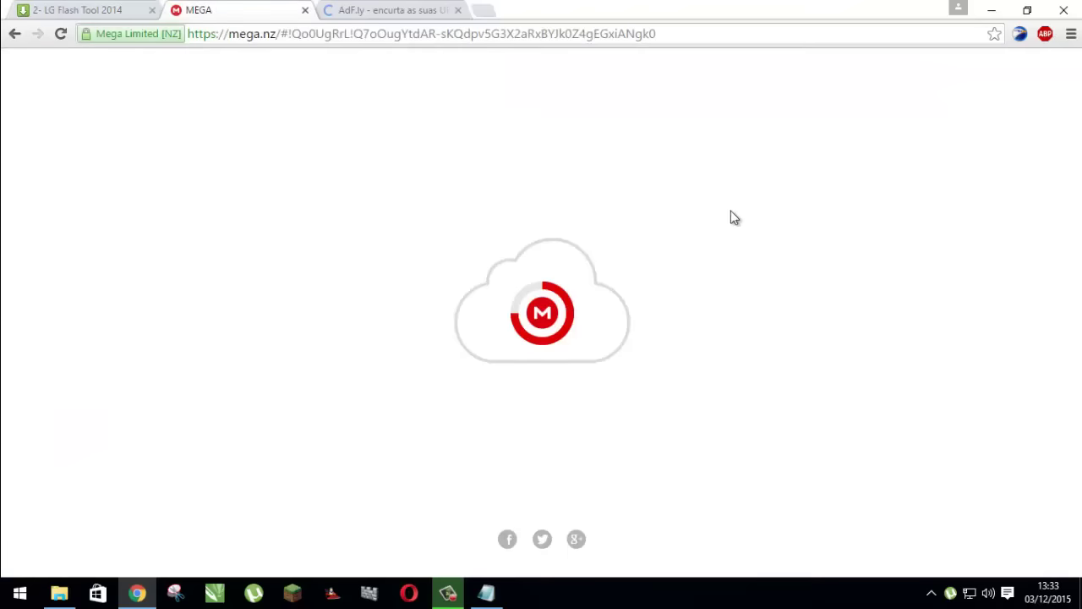
pyautogui.click(411, 8)
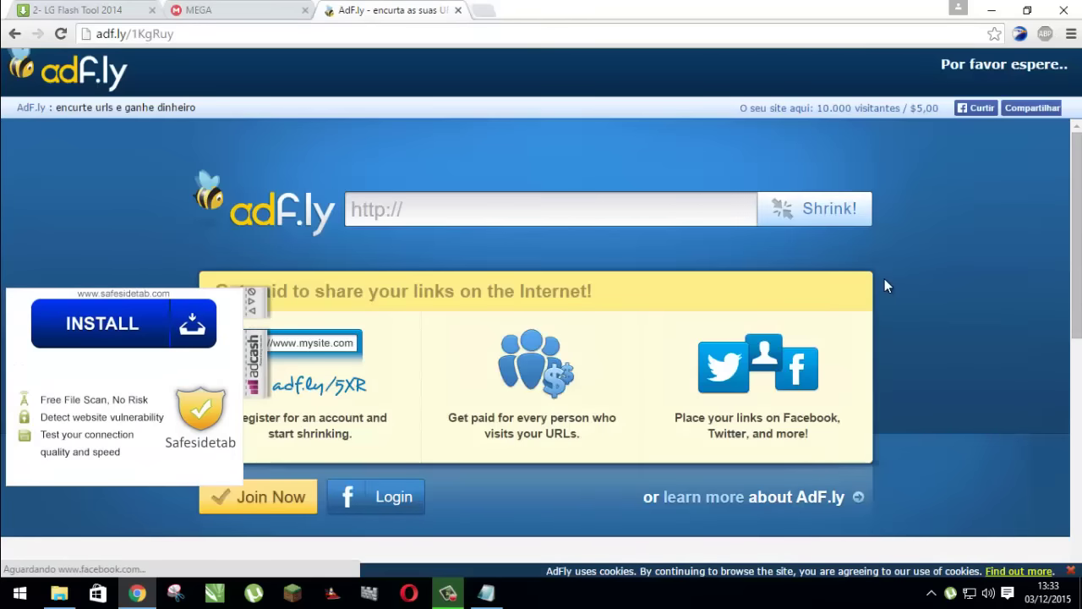
# - Launch the LG United Mobile Driver installer from the 1- Instalar Drivers da LG folder, allow its changes and start the installation
pyautogui.click(990, 10)
pyautogui.click(809, 32)
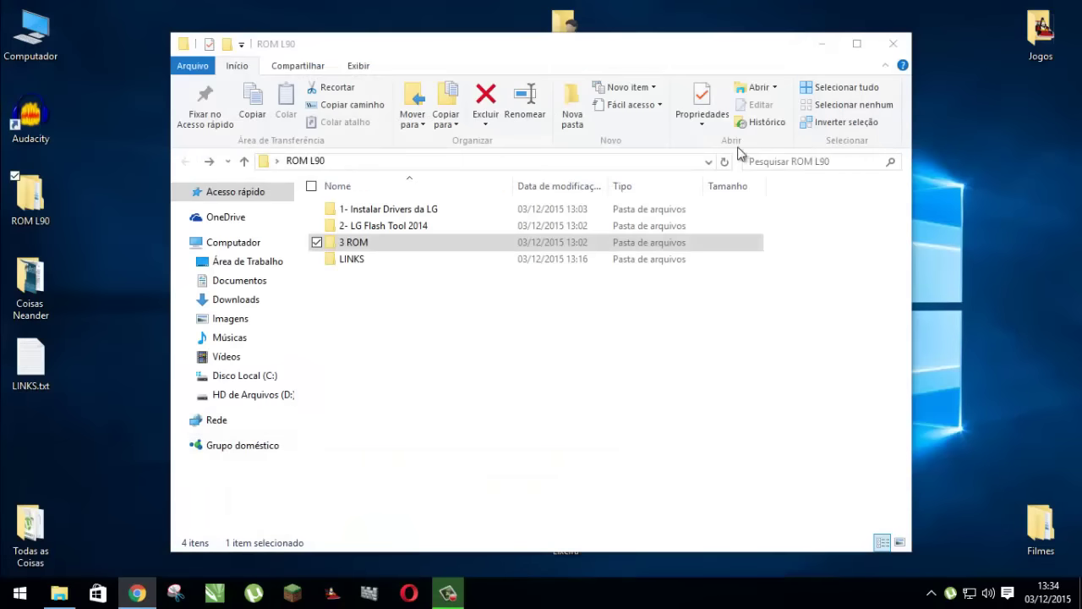
pyautogui.doubleClick(437, 211)
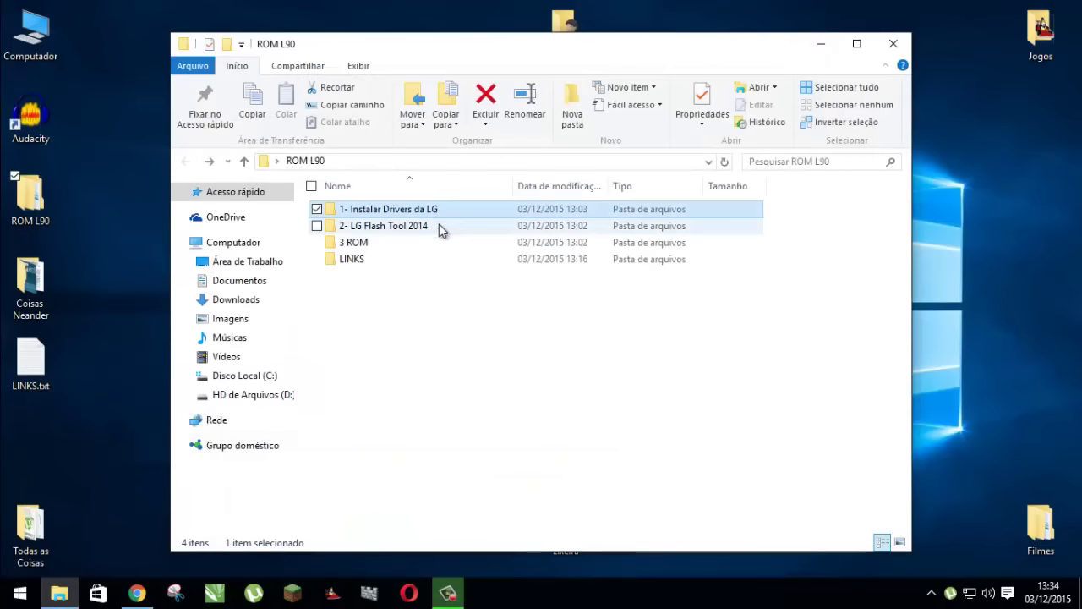
pyautogui.doubleClick(448, 213)
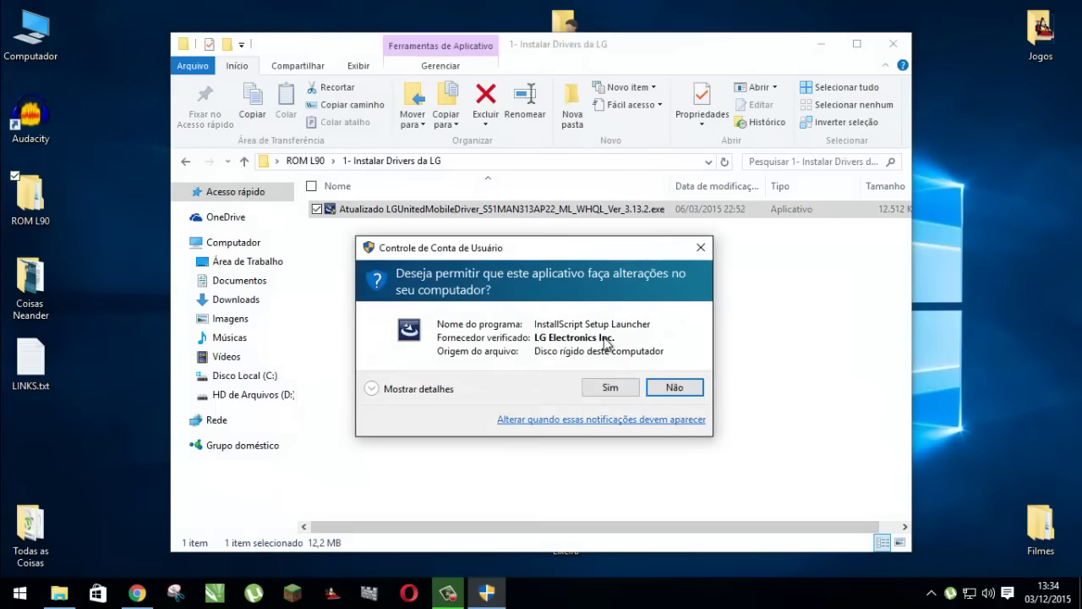
pyautogui.click(609, 389)
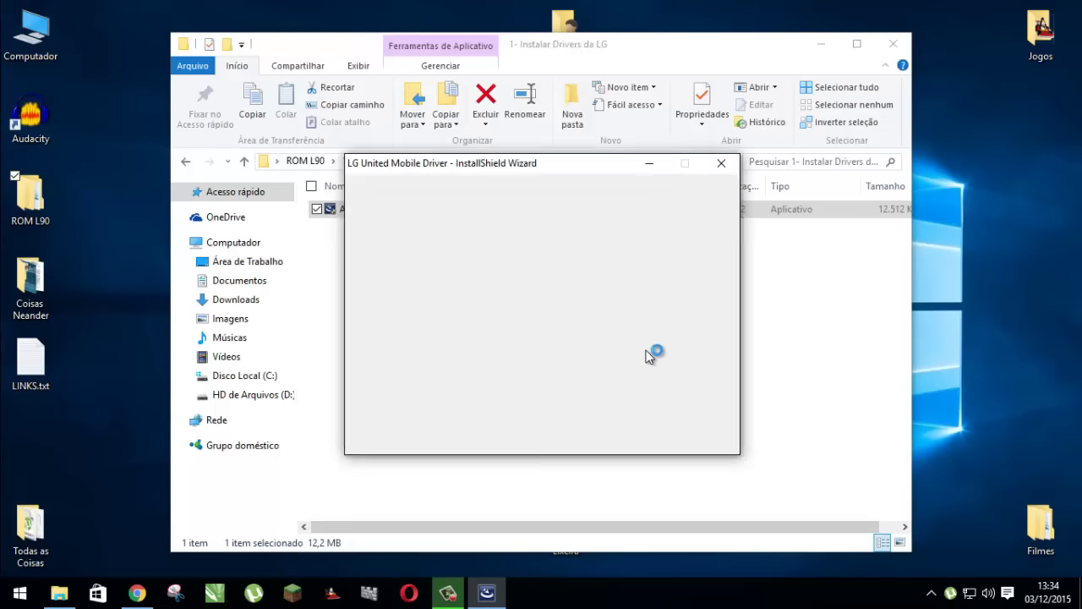
pyautogui.click(649, 433)
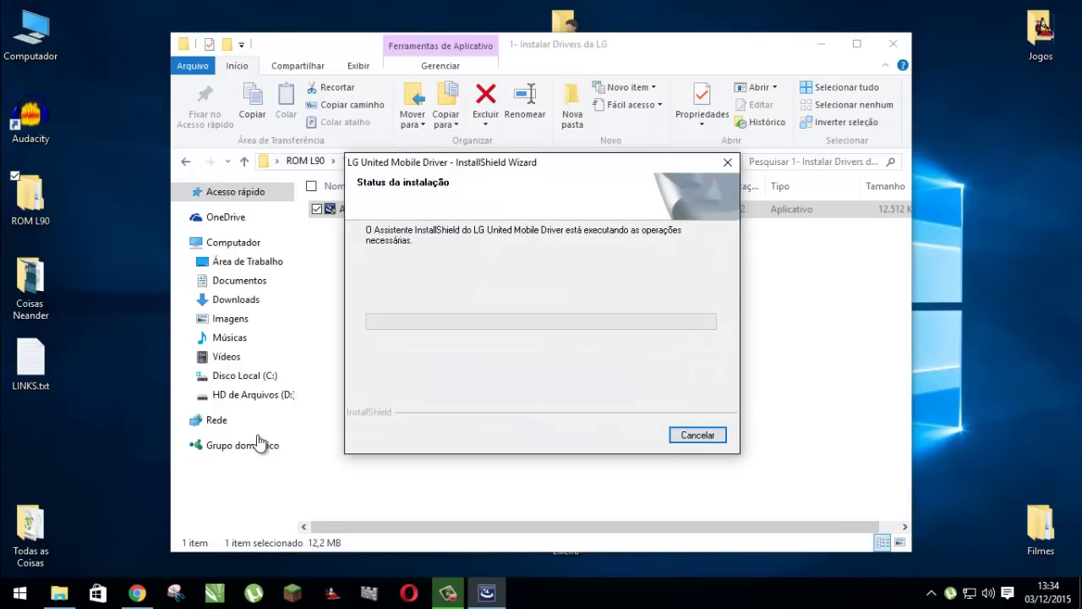
# - Skip the adf.ly ad to reach the Google Drive ROM page in Chrome and close the MEGA tab
pyautogui.click(140, 593)
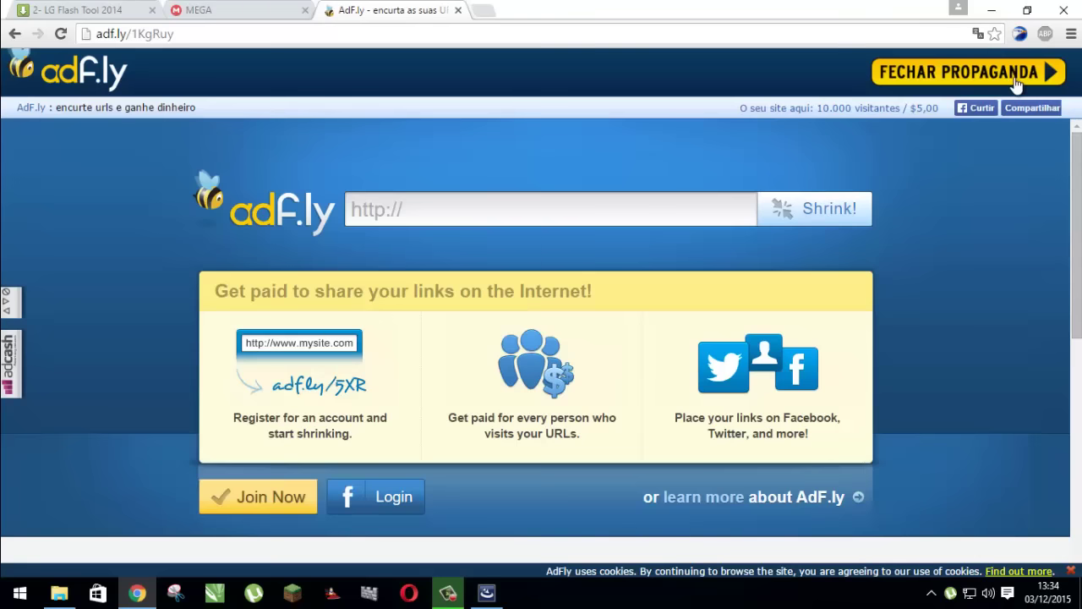
pyautogui.click(243, 12)
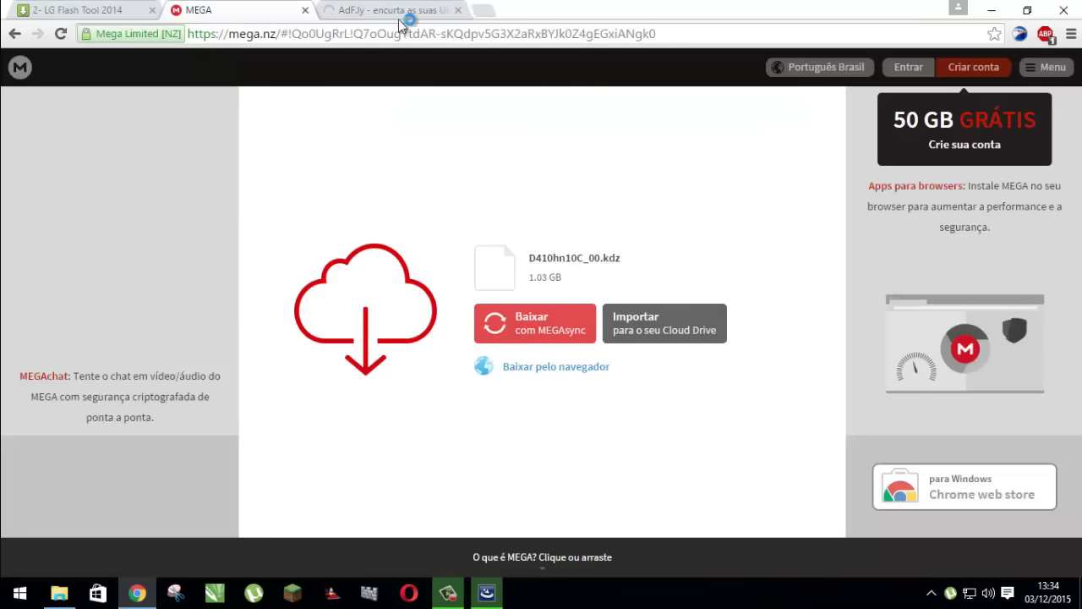
pyautogui.click(369, 15)
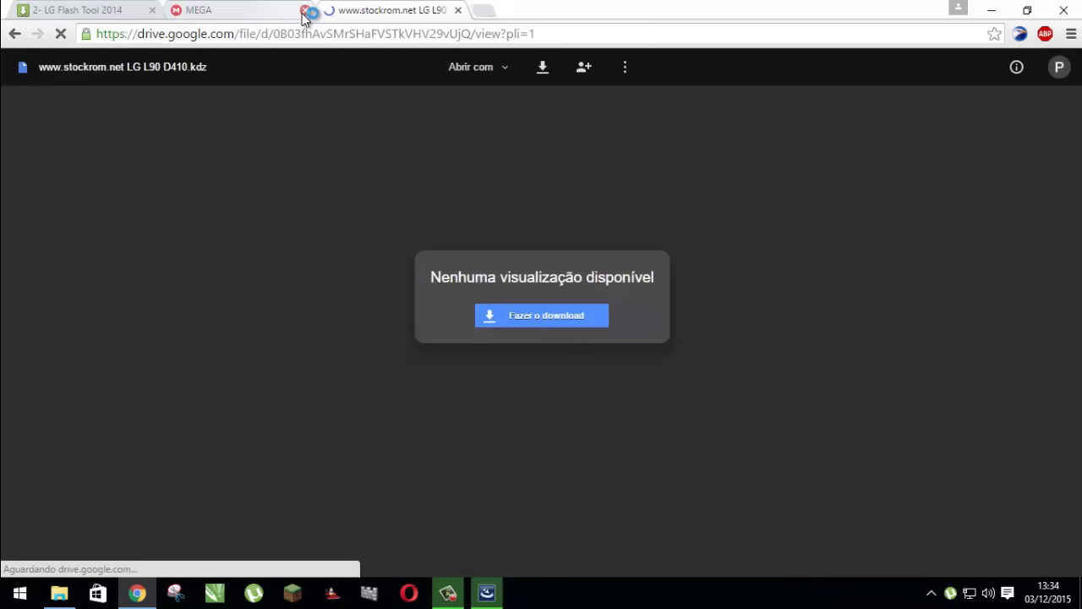
pyautogui.click(305, 10)
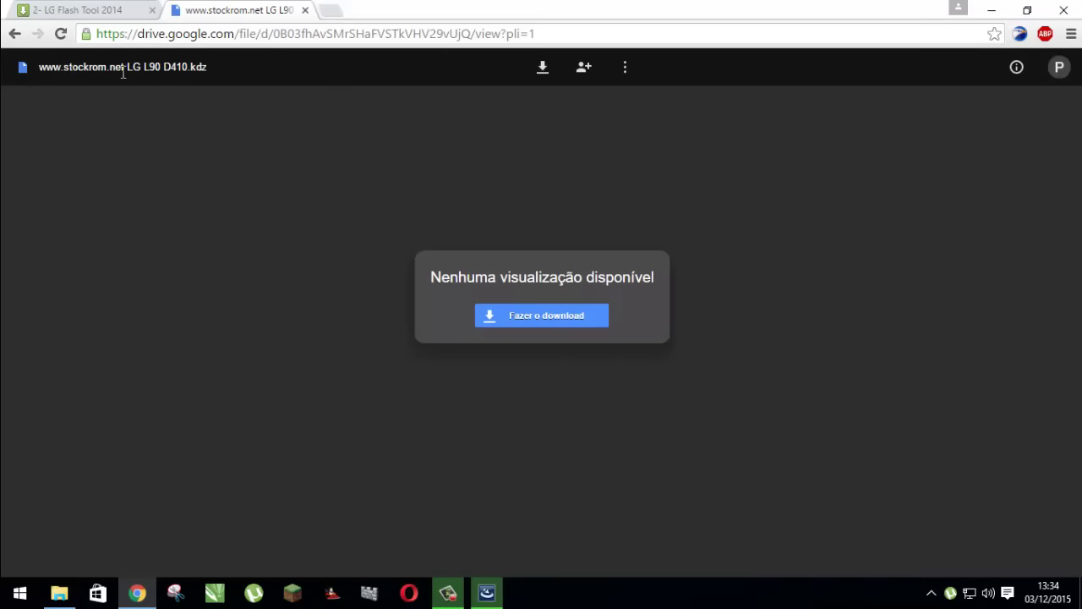
pyautogui.click(118, 10)
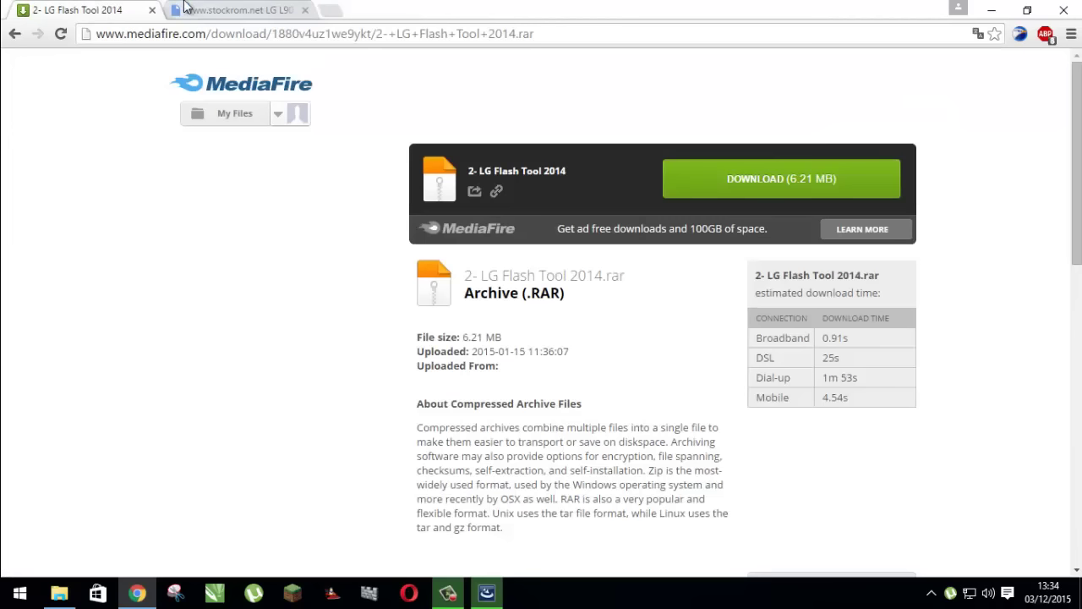
pyautogui.click(239, 10)
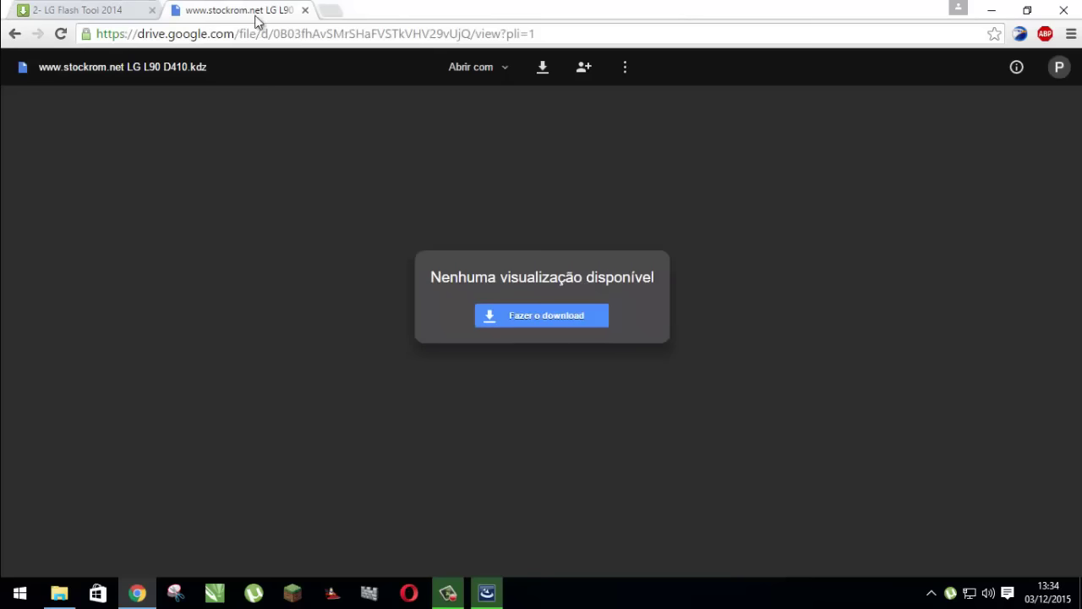
# - Finish the LG United Mobile Driver installation and close Chrome and the drivers folder window
pyautogui.click(486, 591)
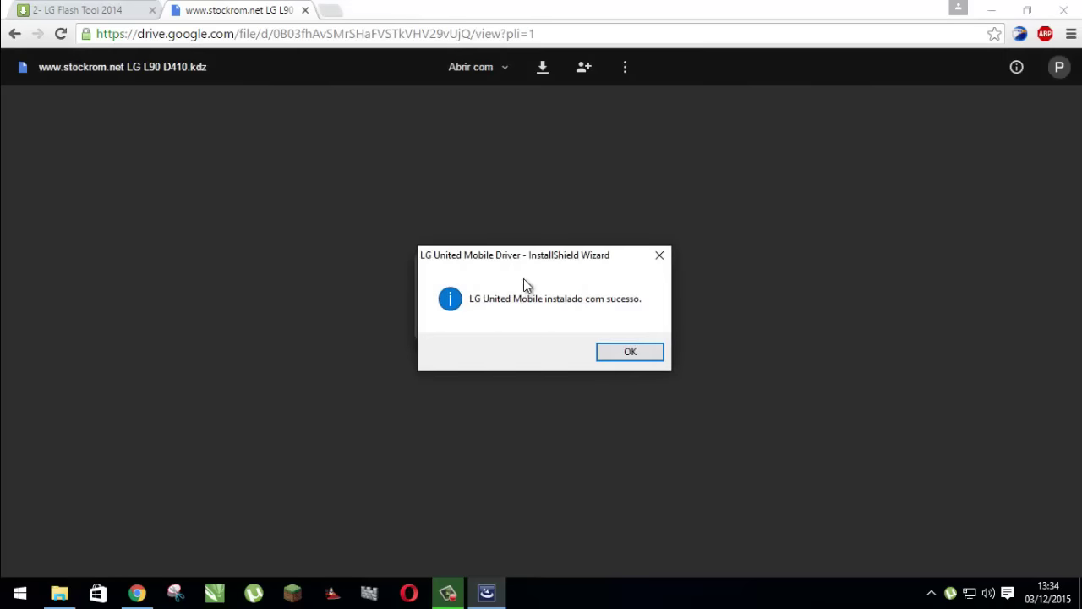
pyautogui.click(630, 351)
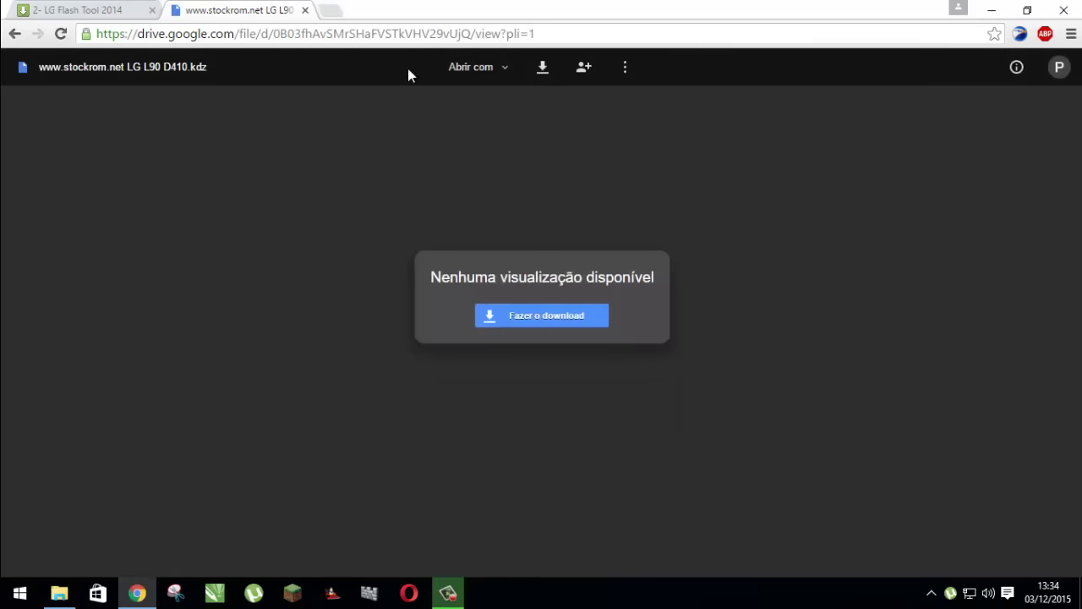
pyautogui.click(84, 10)
pyautogui.click(1063, 10)
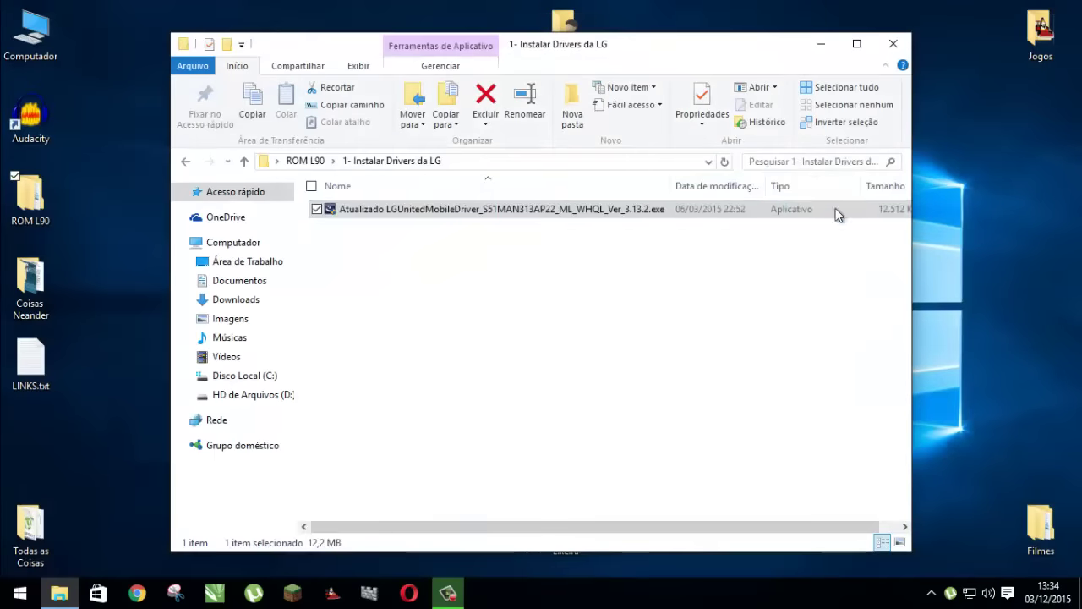
pyautogui.click(895, 44)
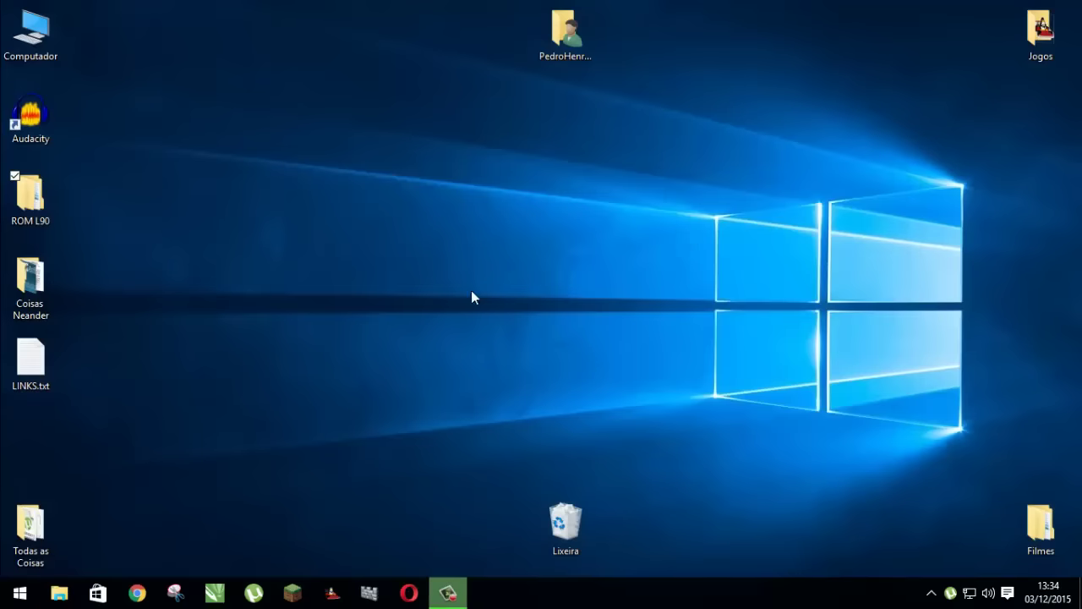
# - Open the 2- LG Flash Tool 2014 folder inside ROM L90 and locate LGFlashTool2014.exe
pyautogui.doubleClick(30, 196)
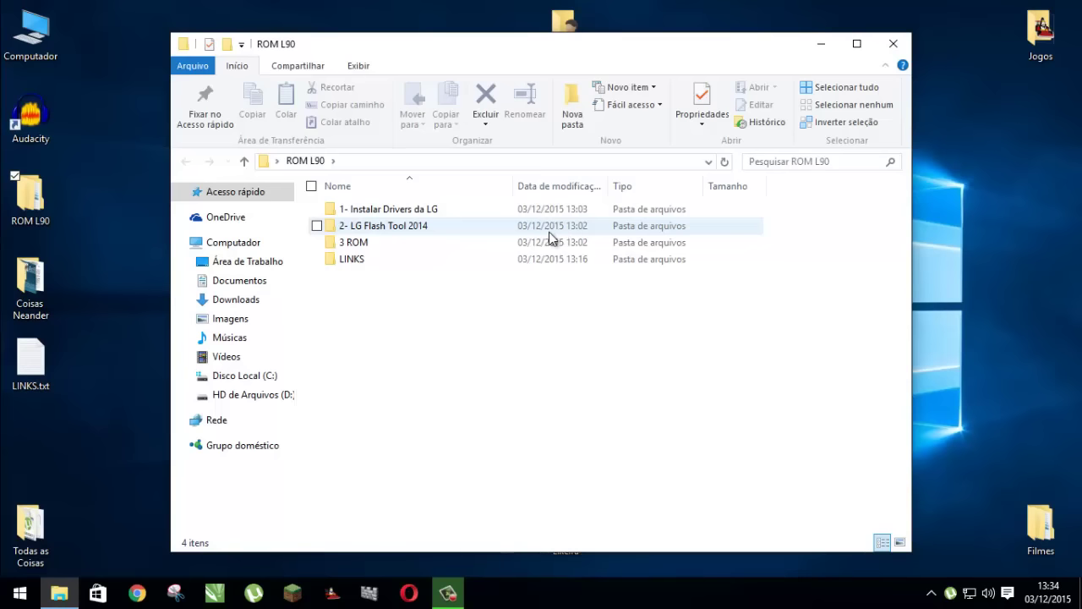
pyautogui.doubleClick(397, 228)
pyautogui.click(411, 227)
pyautogui.moveTo(459, 422); pyautogui.dragTo(372, 218)
pyautogui.click(383, 226)
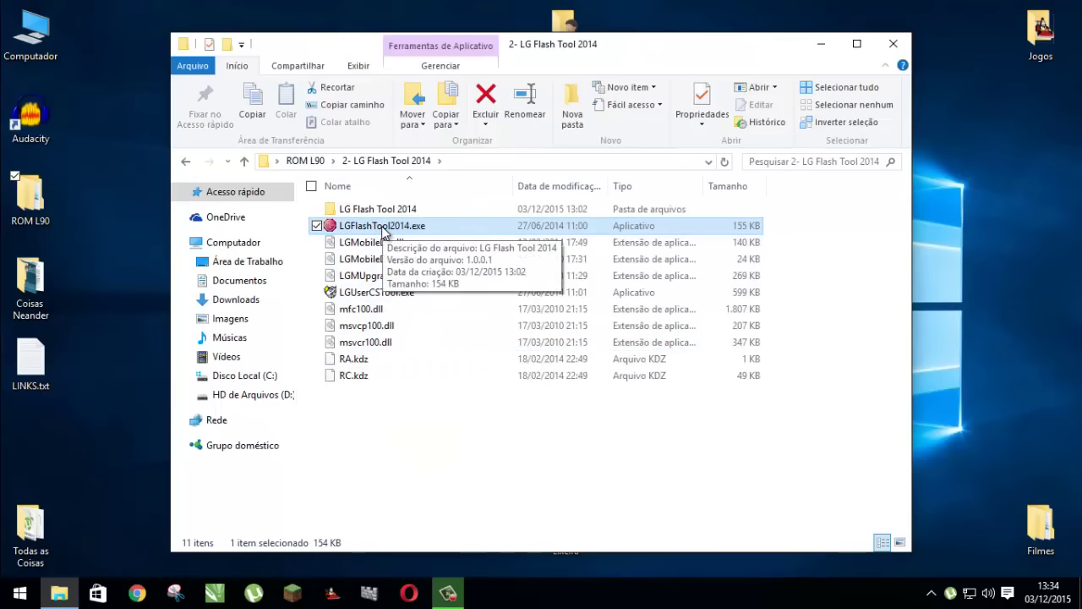
pyautogui.click(497, 429)
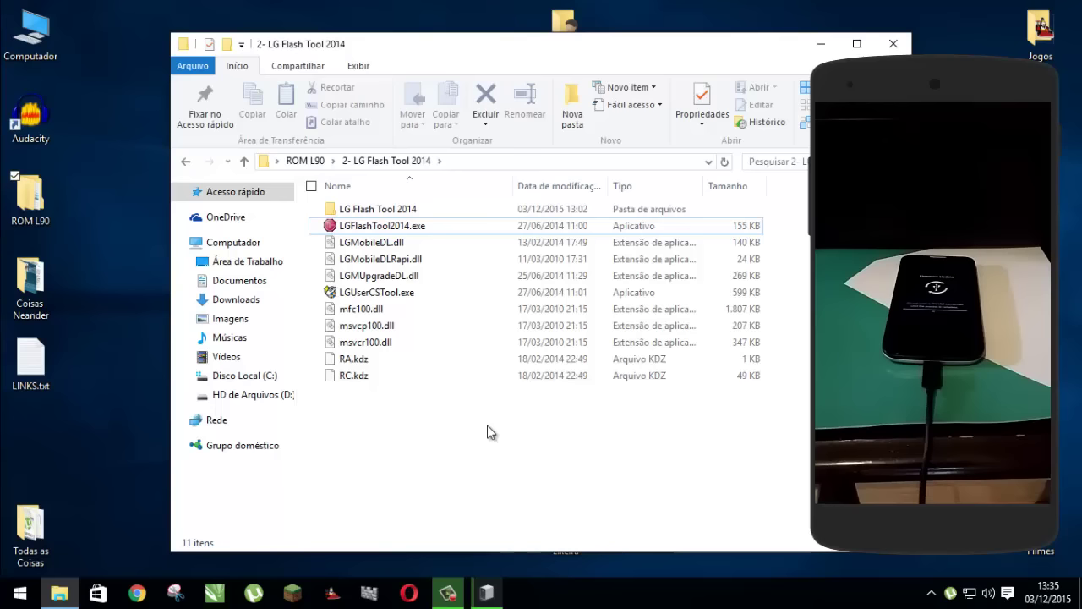
# - Examine Outros dispositivos and Portas (COM e LPT) in Device Manager for the connected LG phone, and close Device Manager
pyautogui.press('super+x')
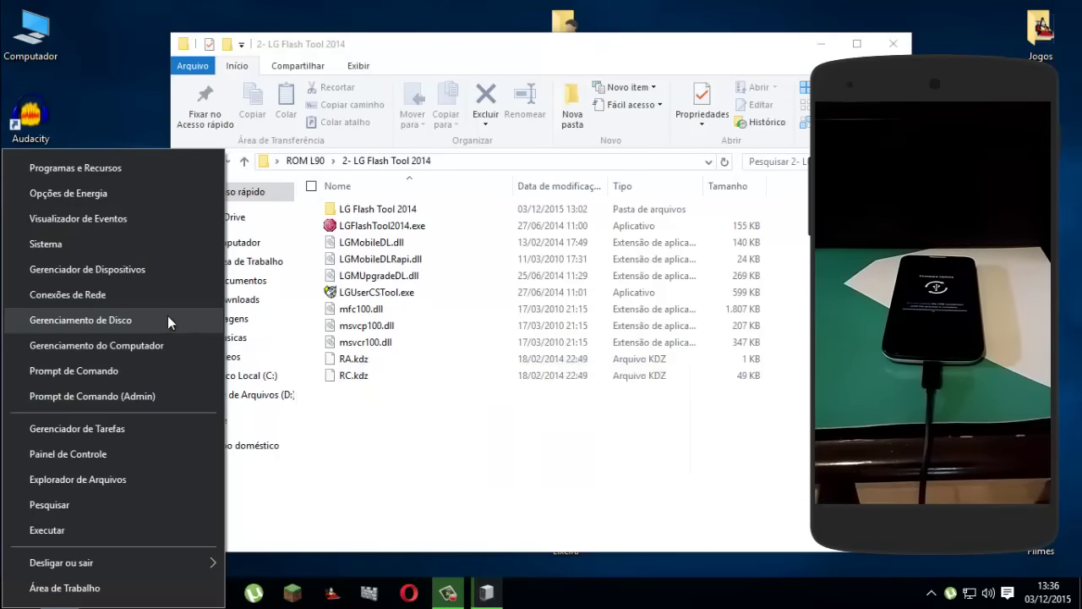
pyautogui.click(151, 269)
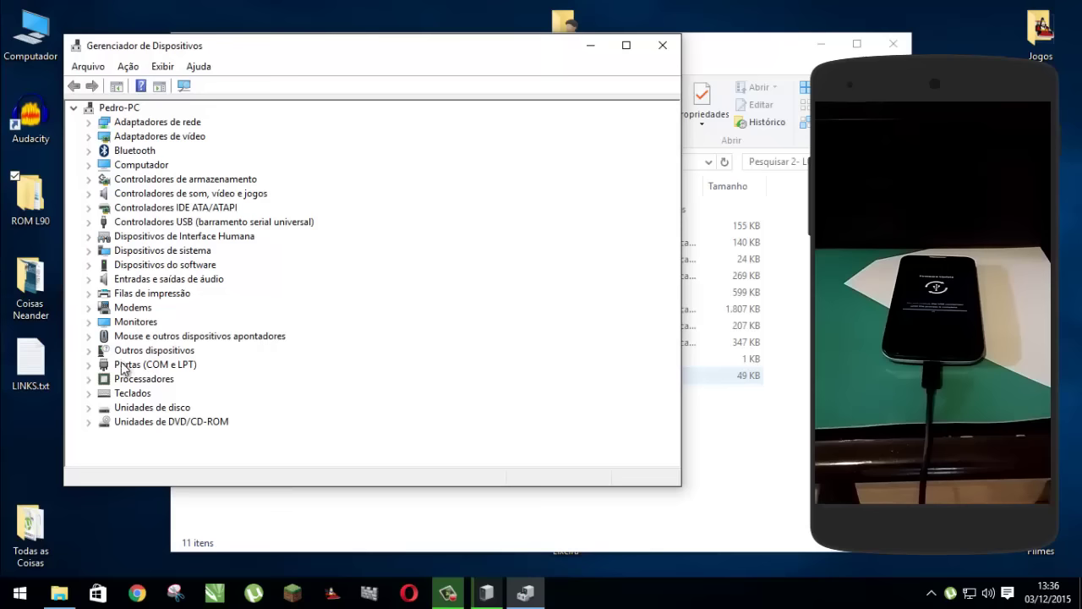
pyautogui.click(88, 350)
pyautogui.click(163, 366)
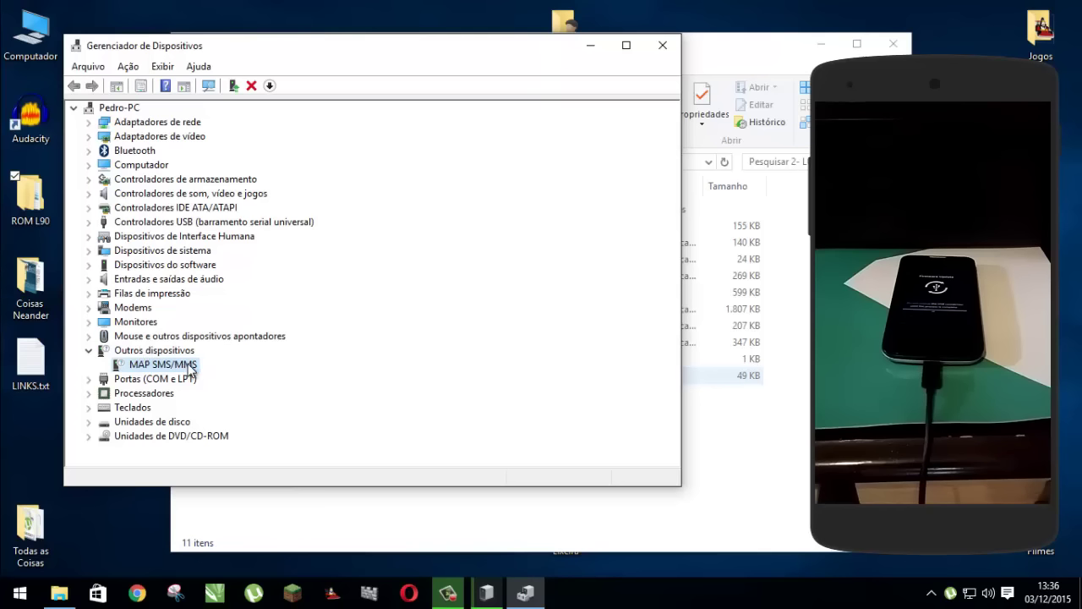
pyautogui.click(106, 380)
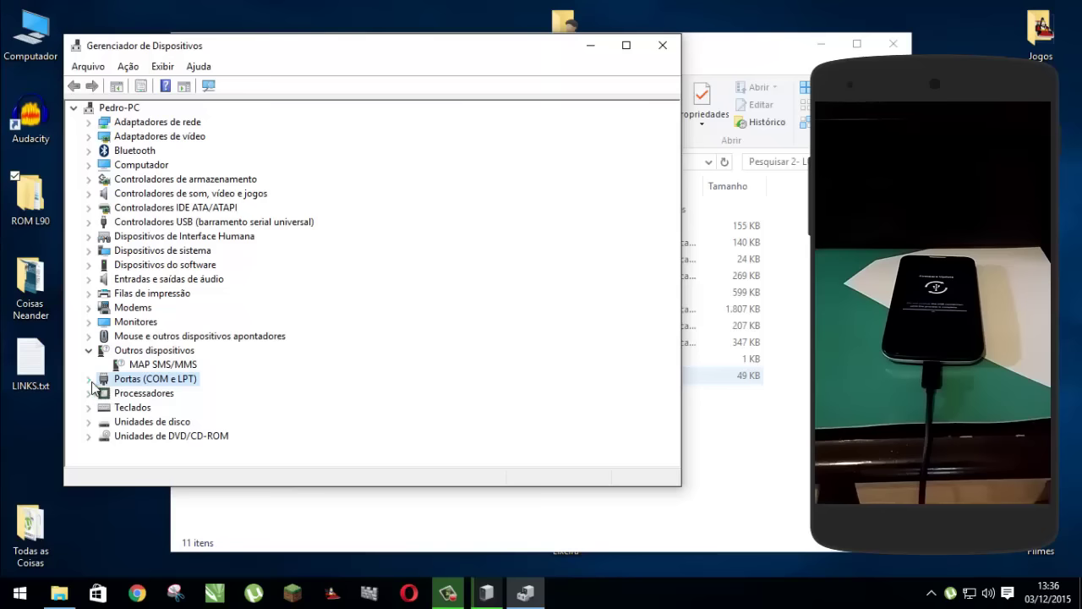
pyautogui.click(89, 379)
pyautogui.click(141, 393)
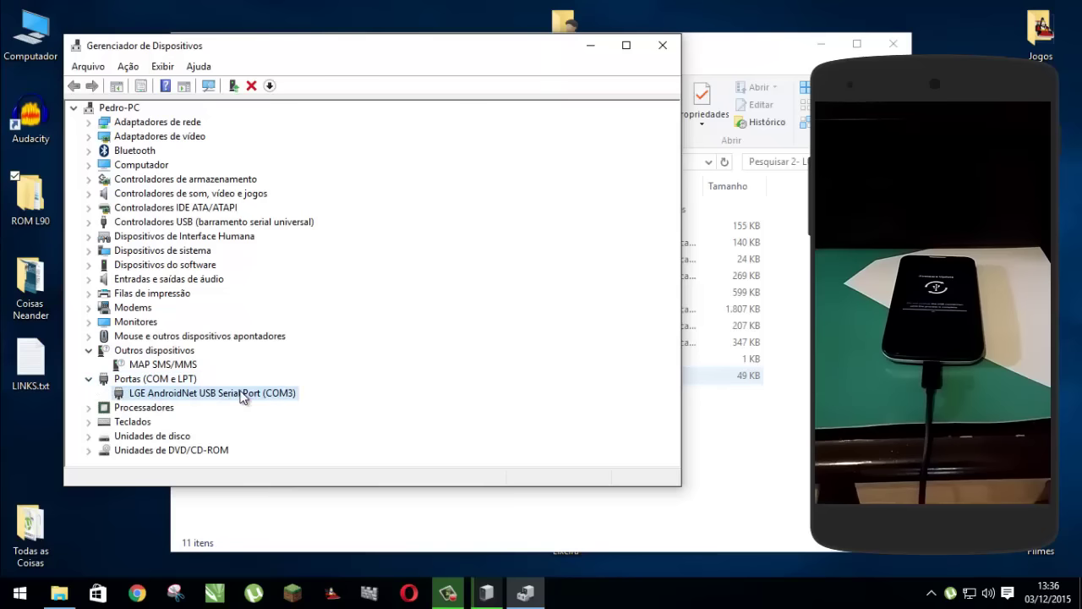
pyautogui.moveTo(442, 50); pyautogui.dragTo(587, 61)
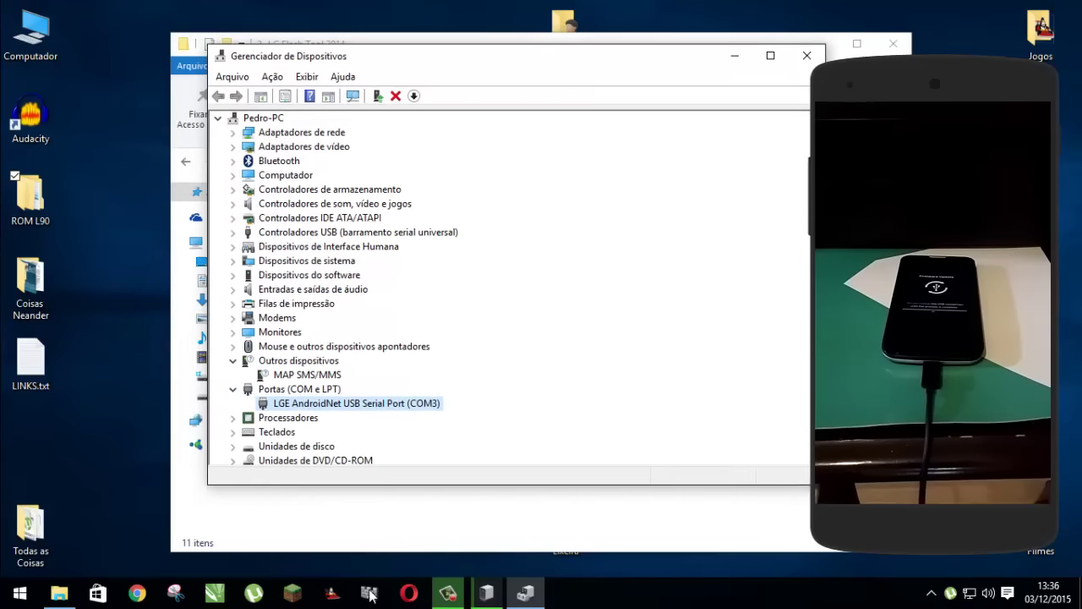
pyautogui.click(296, 417)
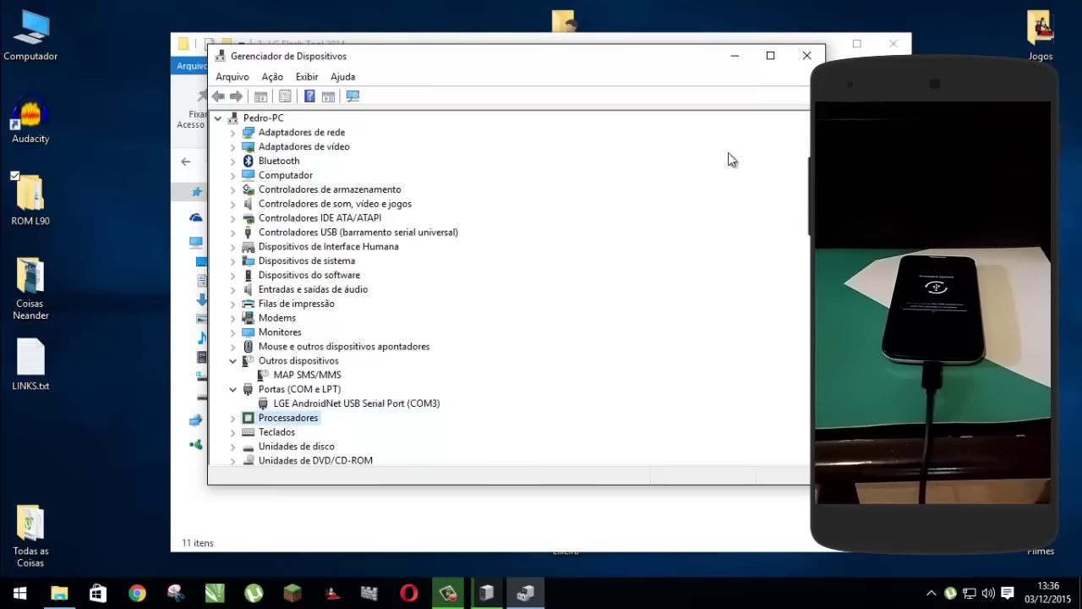
pyautogui.click(806, 56)
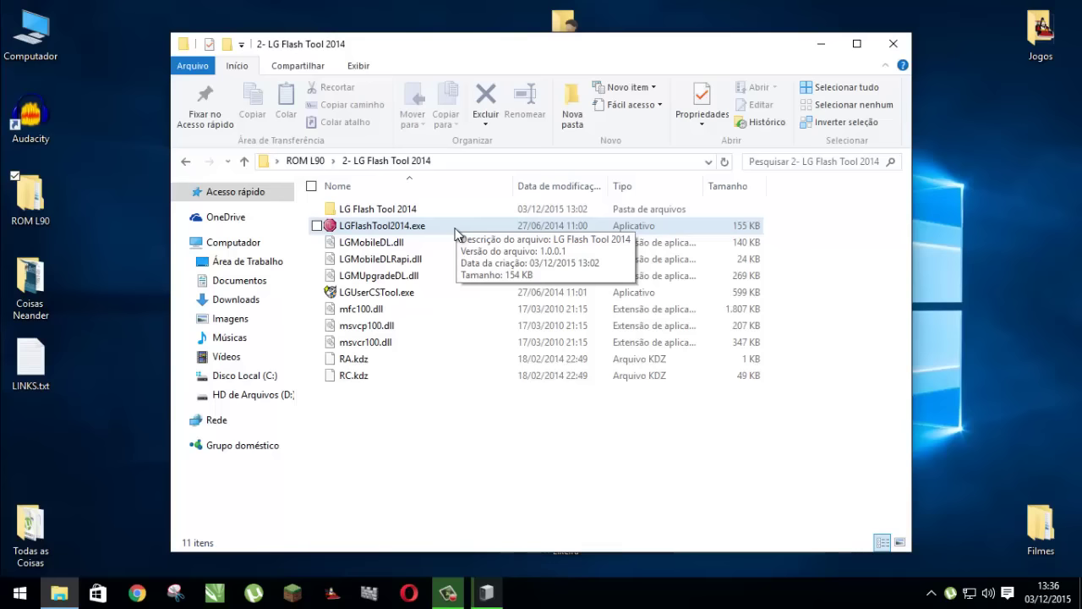
# - Launch LGFlashTool2014.exe, minimize the folder window, and choose type CDMA with PhoneMode DIAG
pyautogui.doubleClick(455, 234)
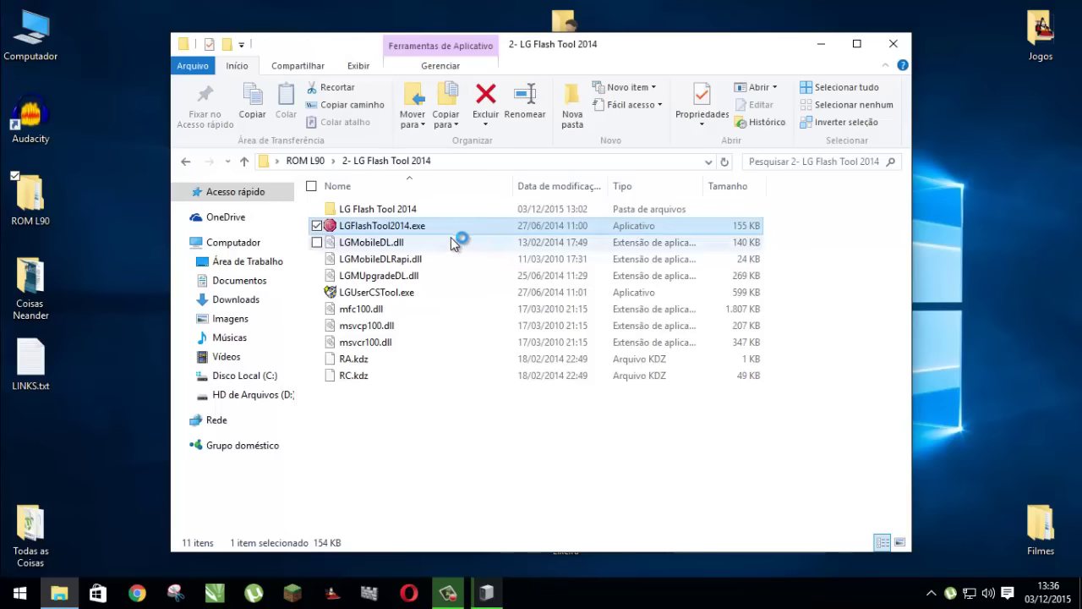
pyautogui.click(818, 46)
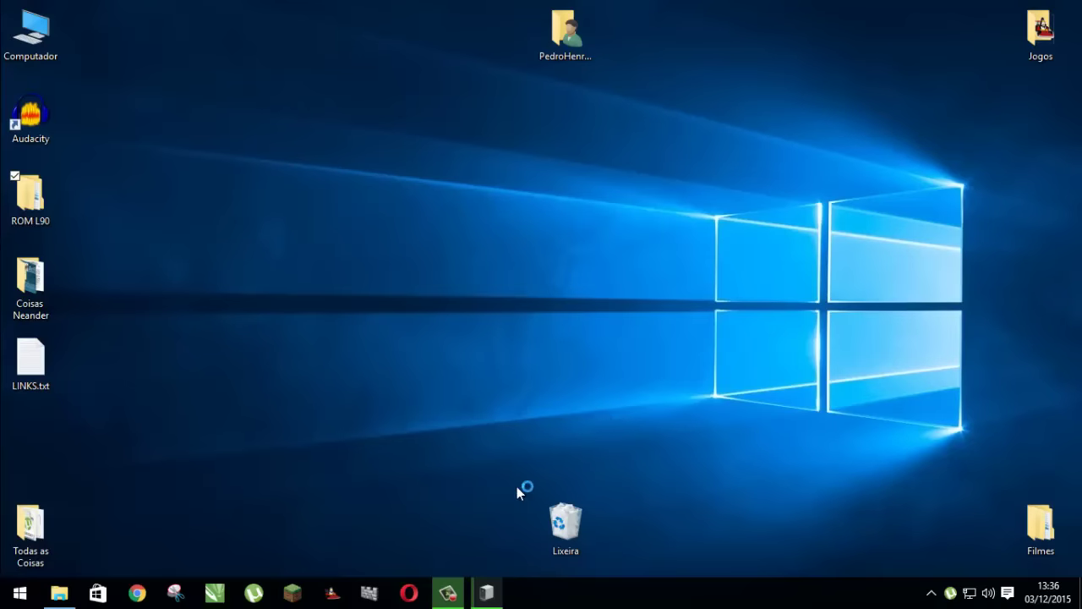
pyautogui.click(518, 213)
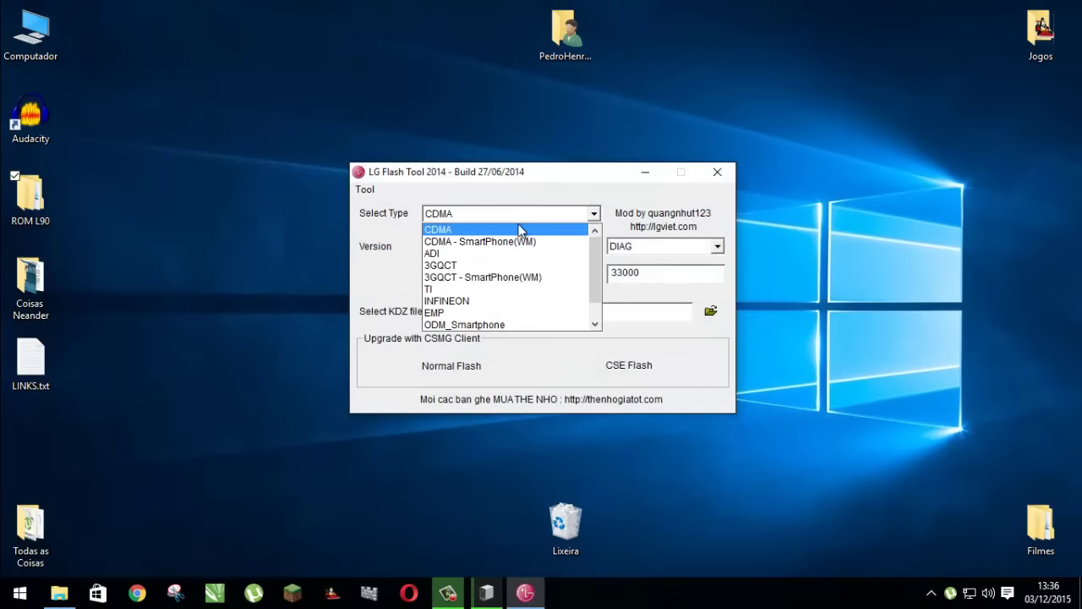
pyautogui.click(513, 229)
pyautogui.click(681, 246)
pyautogui.click(679, 247)
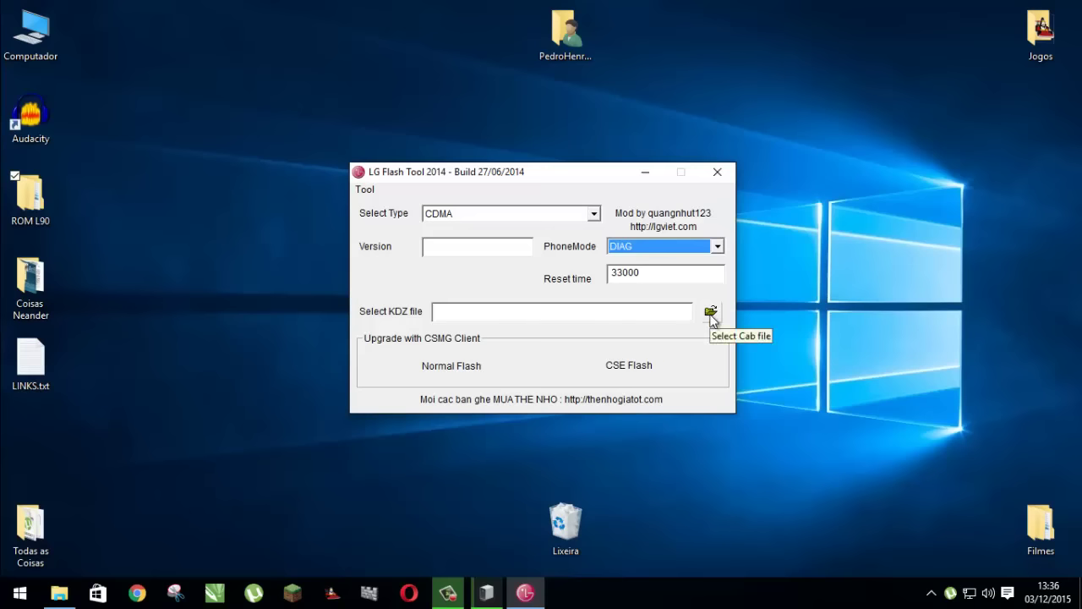
# - Load D410hn10C_00.kdz from the desktop's ROM L90\3 ROM folder as the KDZ file
pyautogui.click(711, 315)
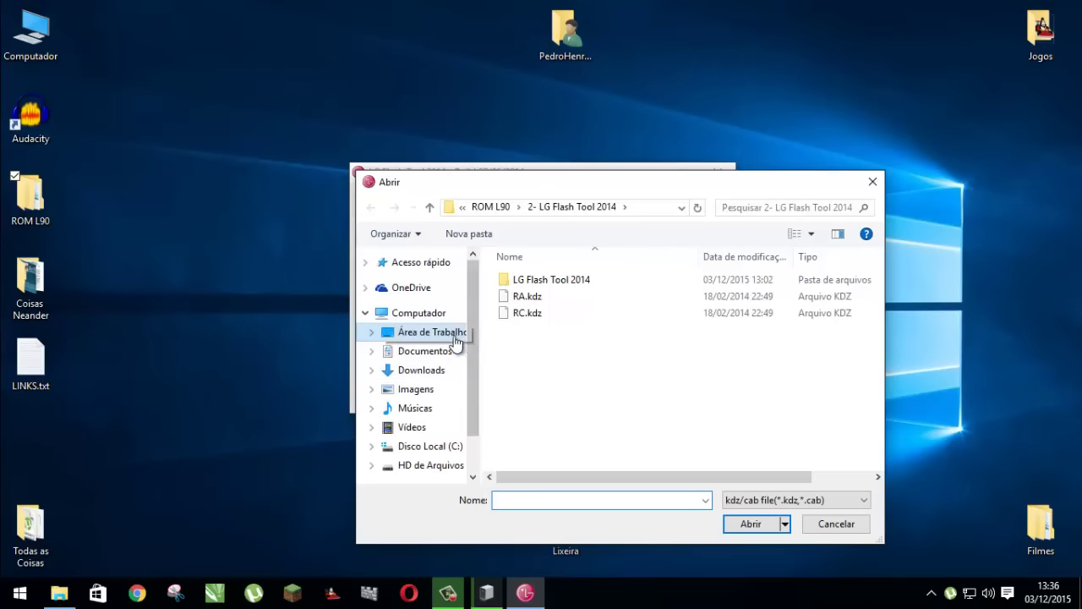
pyautogui.click(450, 331)
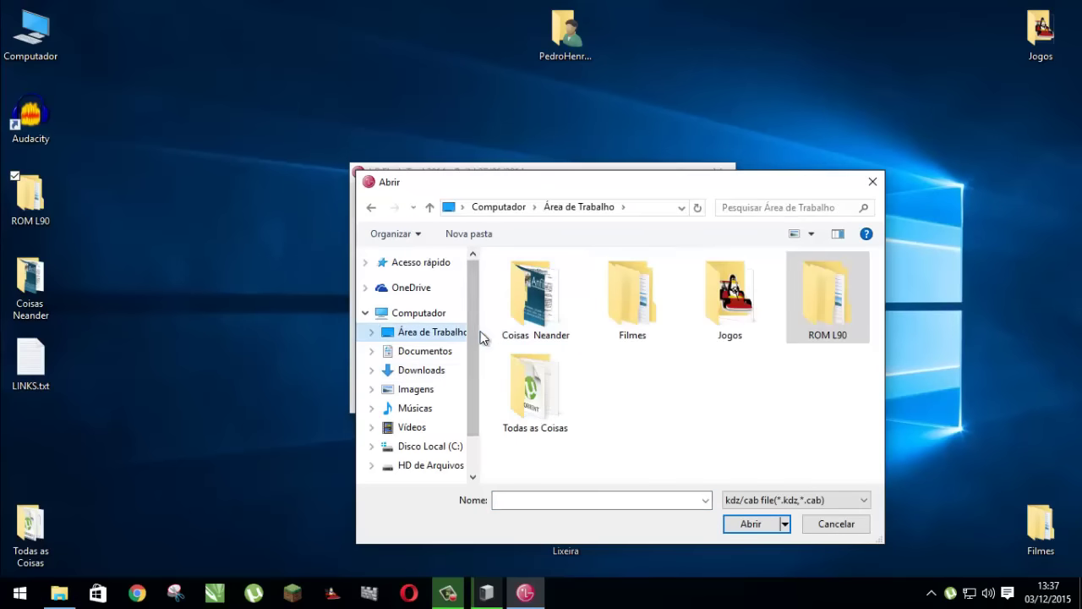
pyautogui.moveTo(476, 338); pyautogui.dragTo(464, 306)
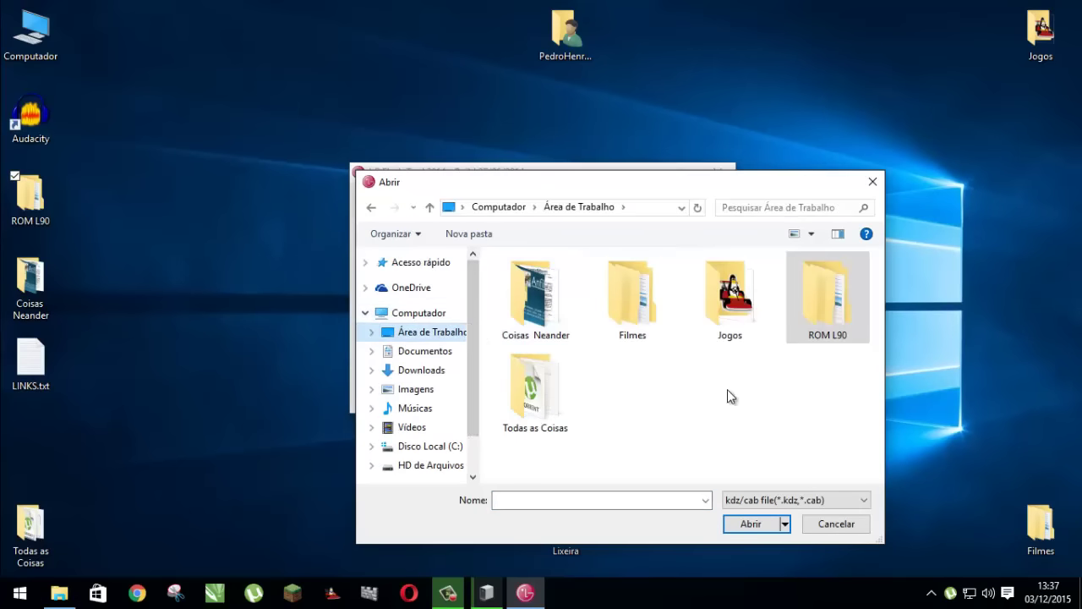
pyautogui.doubleClick(812, 288)
pyautogui.doubleClick(597, 313)
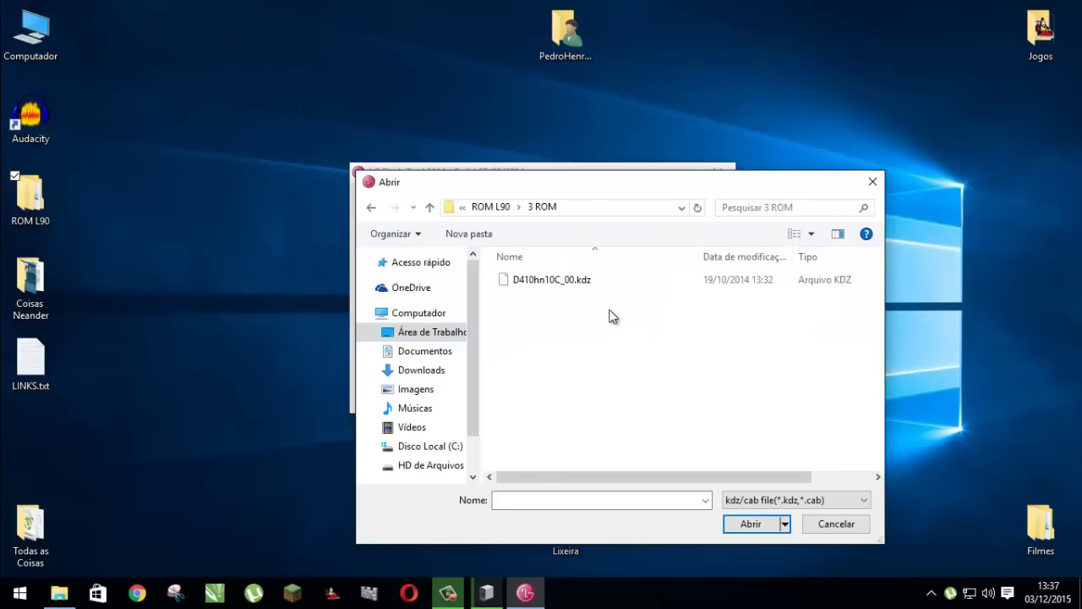
pyautogui.click(606, 279)
pyautogui.click(753, 524)
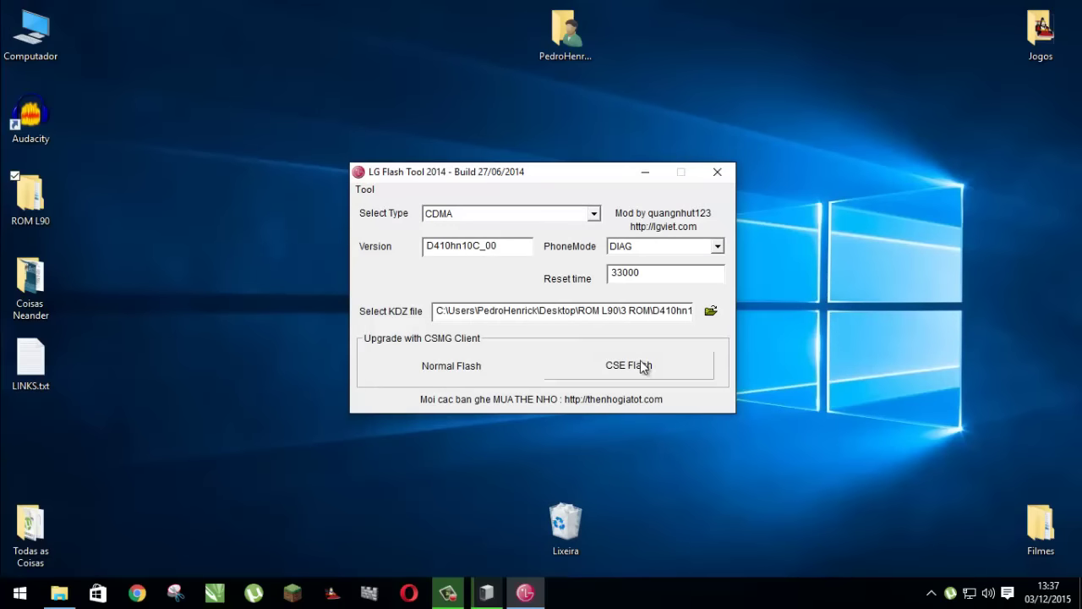
# - Start a CSE Flash of the loaded KDZ file and allow LGUserCSTool.exe to make changes to the computer
pyautogui.click(668, 364)
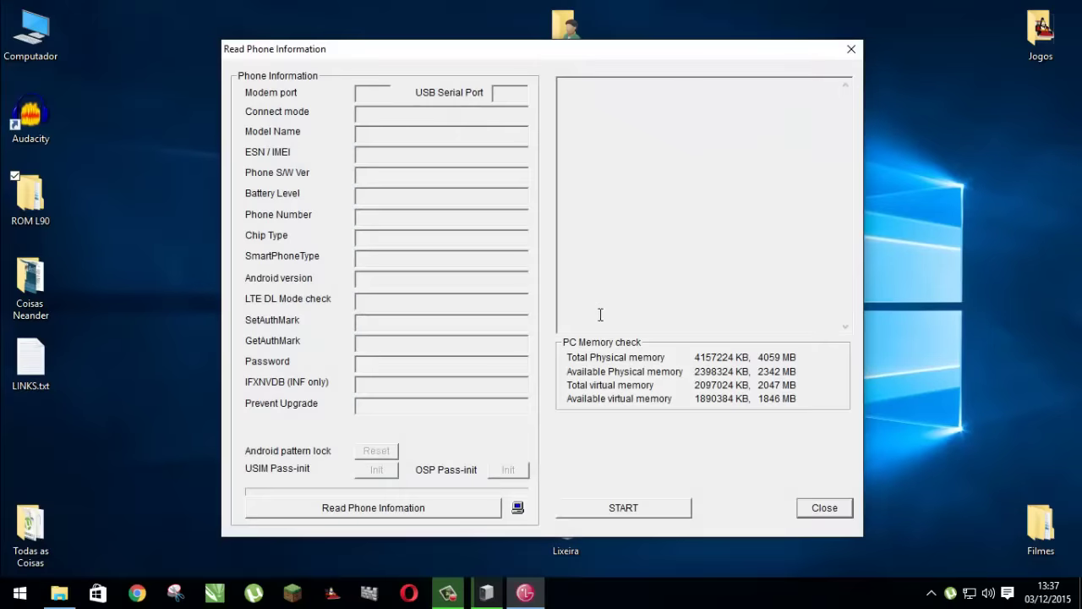
pyautogui.click(662, 509)
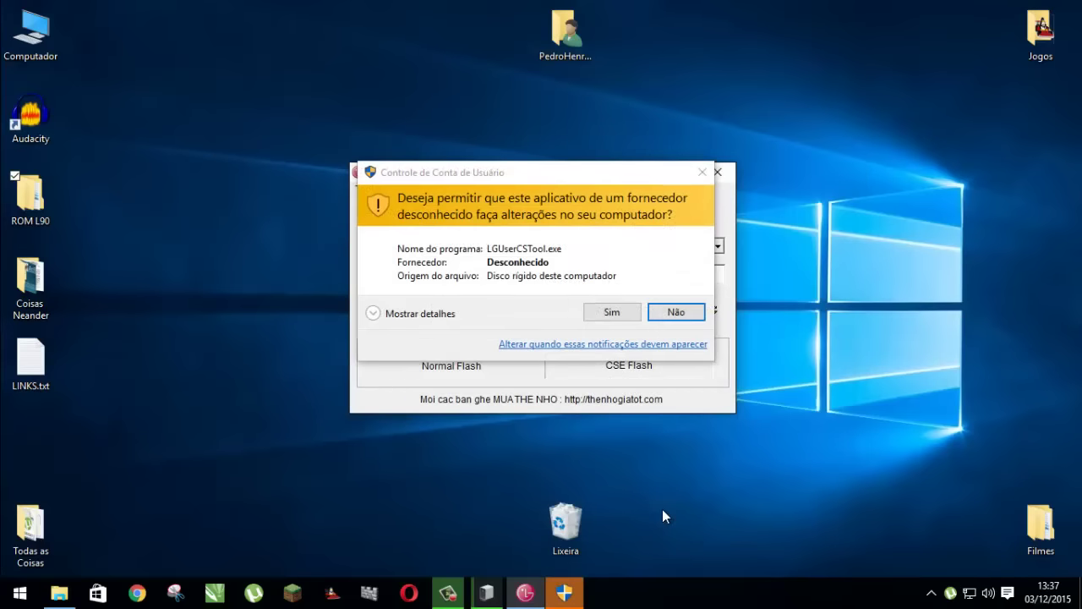
pyautogui.click(612, 312)
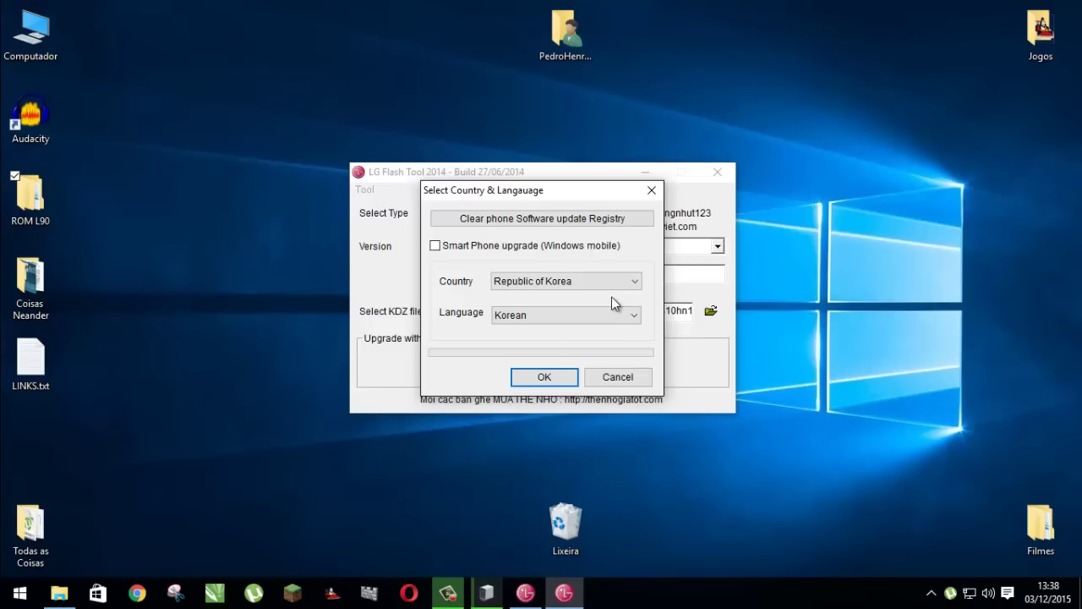
# - Set the country to Different Country and the language to Portuguese(Brazil), and confirm to begin the phone software update
pyautogui.click(605, 281)
pyautogui.click(604, 282)
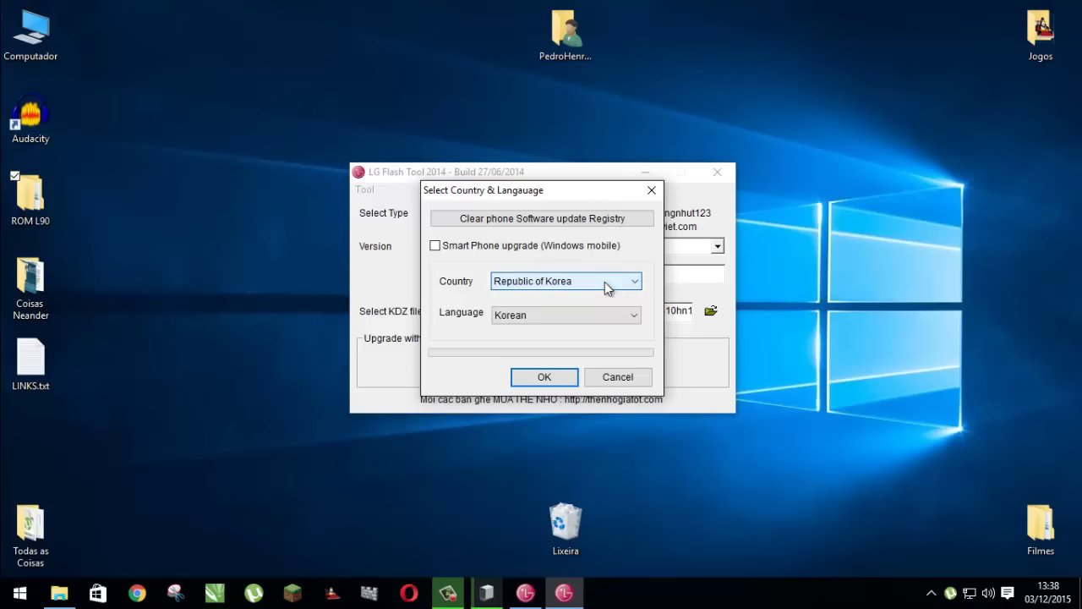
pyautogui.click(604, 281)
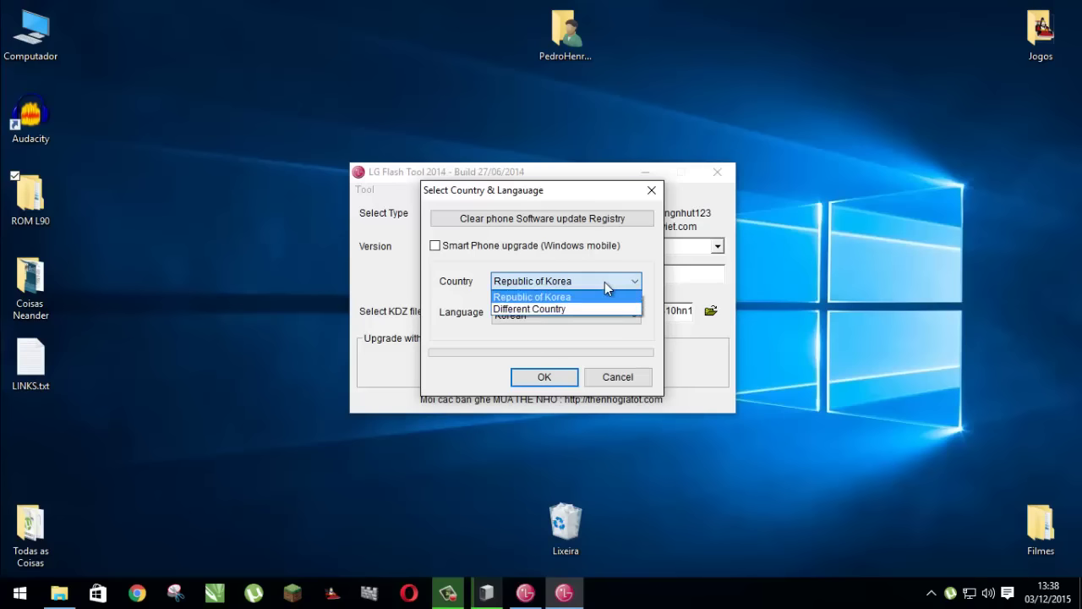
pyautogui.click(615, 280)
pyautogui.click(573, 282)
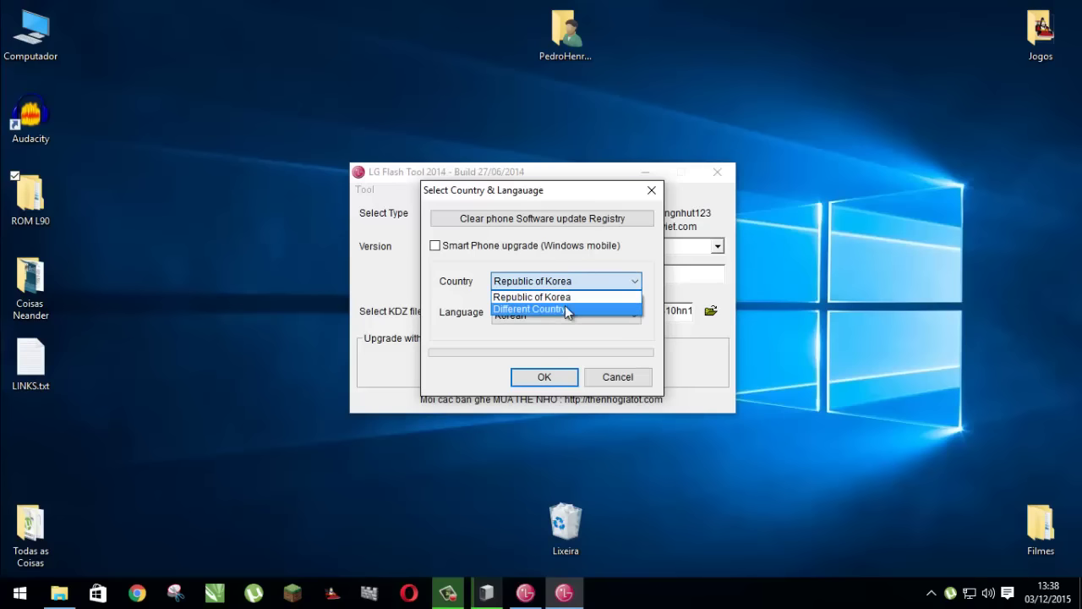
pyautogui.click(563, 310)
pyautogui.click(567, 315)
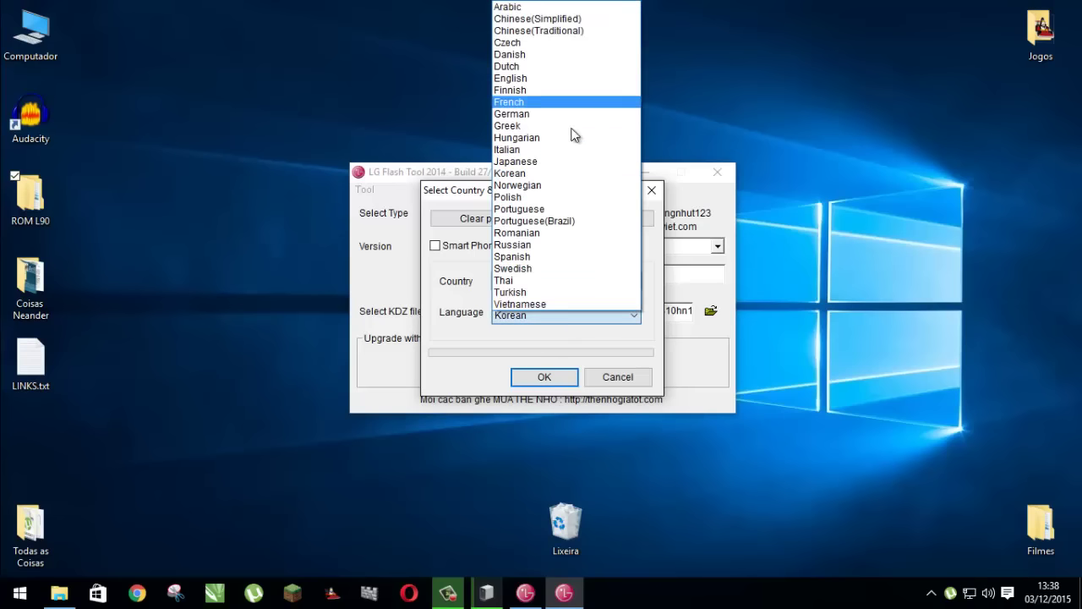
pyautogui.click(574, 222)
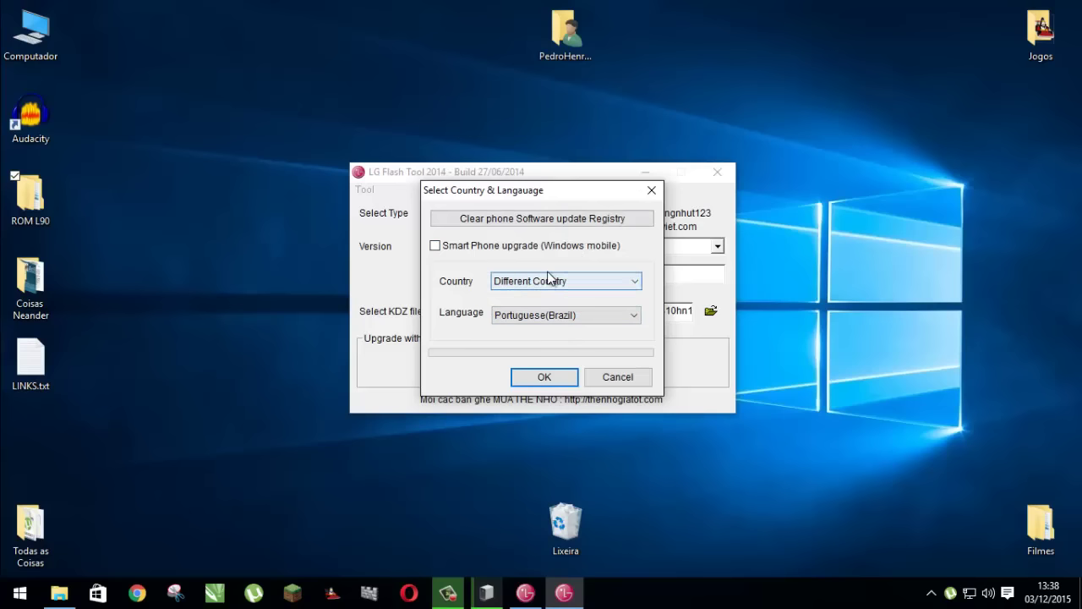
pyautogui.click(550, 281)
pyautogui.click(562, 307)
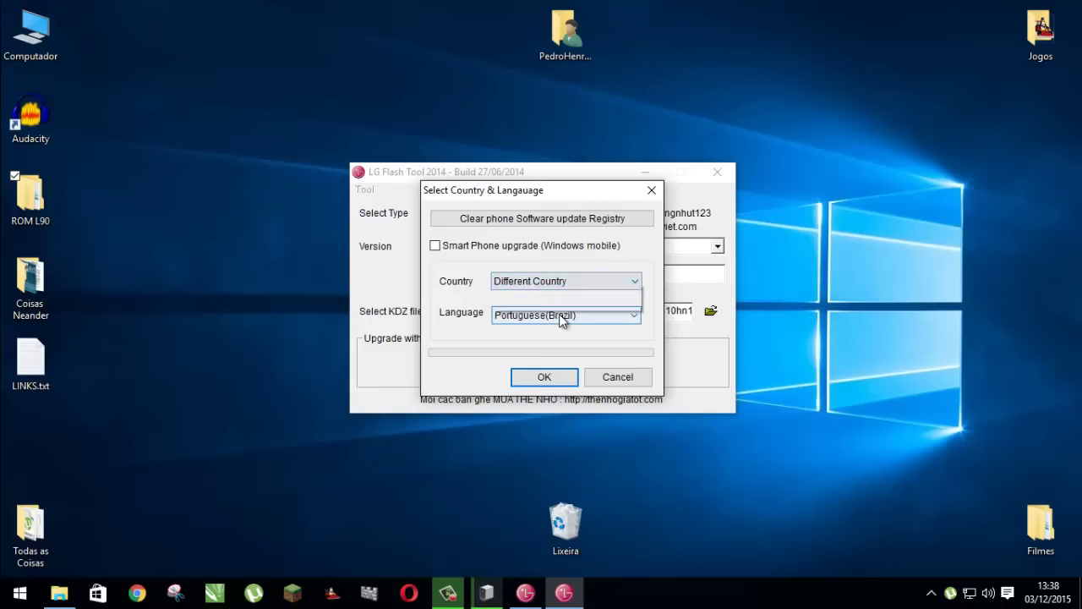
pyautogui.click(559, 314)
pyautogui.click(565, 221)
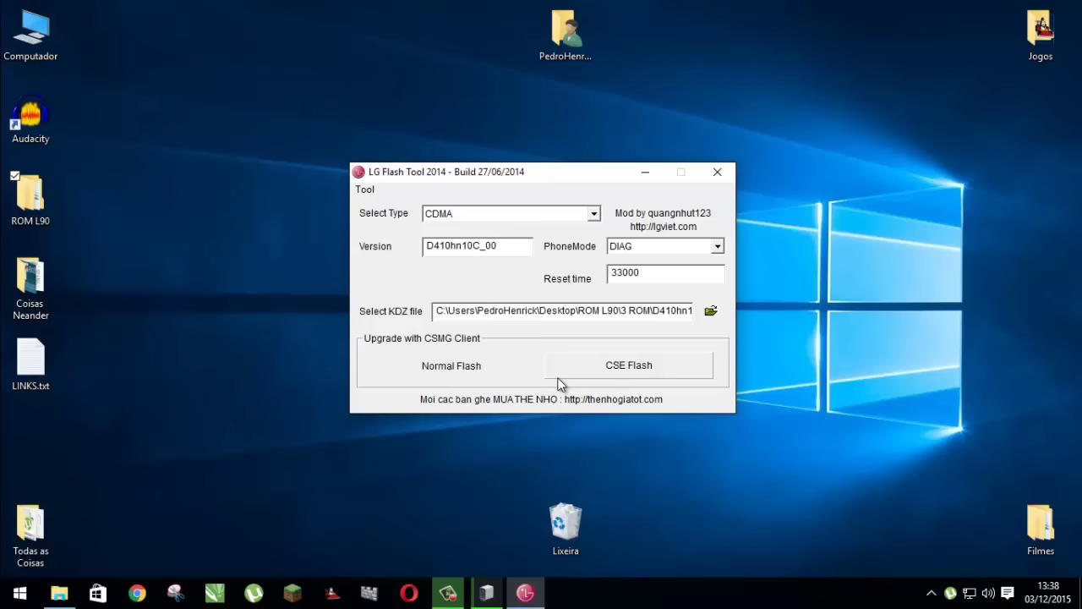
pyautogui.click(558, 377)
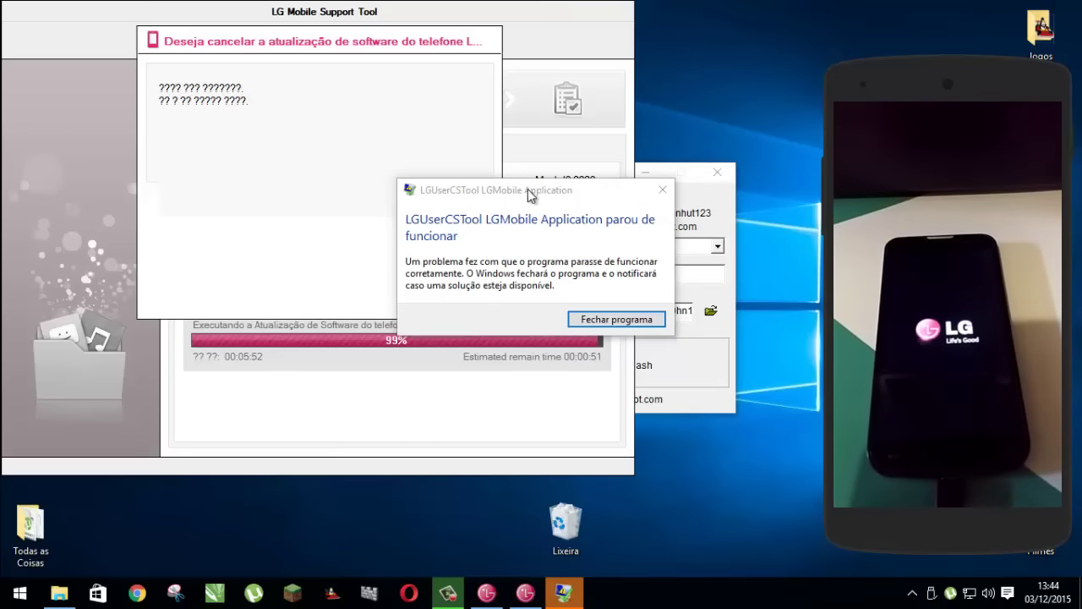
# - Move the LGUserCSTool error dialog aside while the phone restarts, and close LG Flash Tool 2014
pyautogui.moveTo(529, 191); pyautogui.dragTo(824, 66)
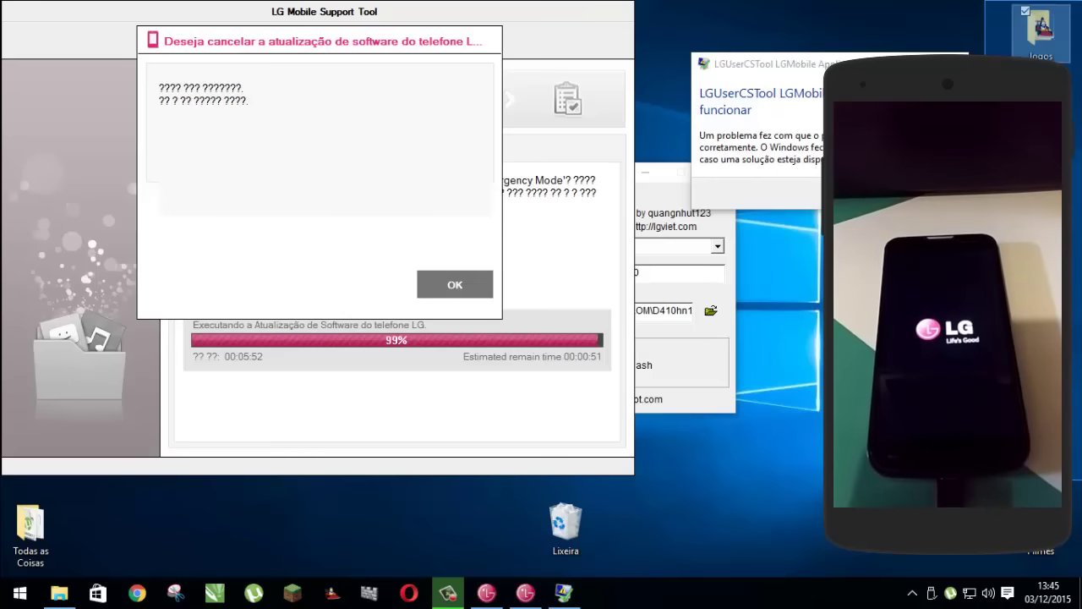
pyautogui.moveTo(984, 480); pyautogui.dragTo(519, 571)
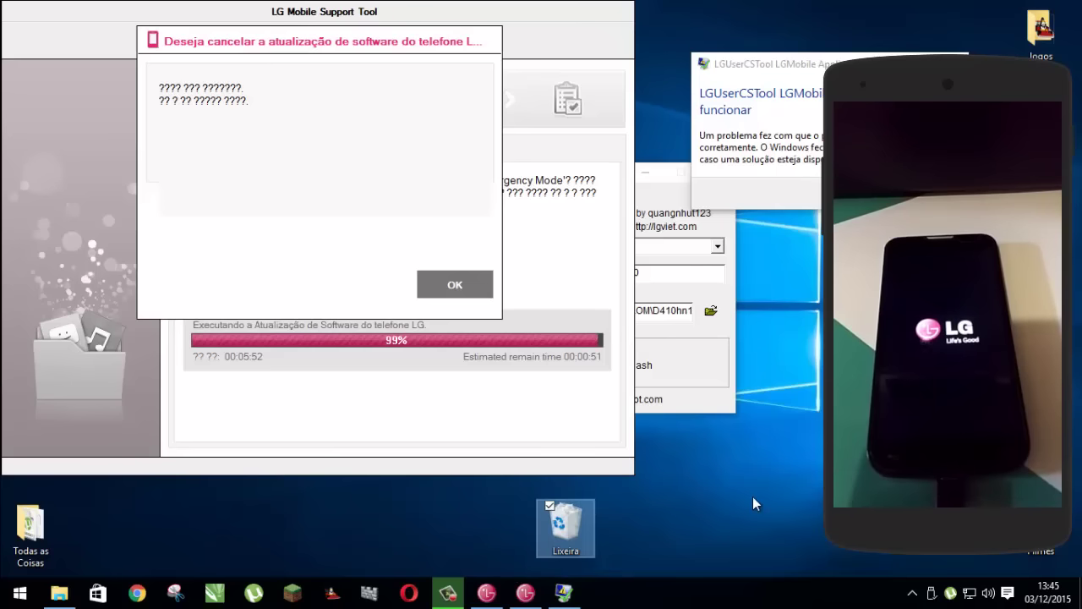
pyautogui.click(754, 495)
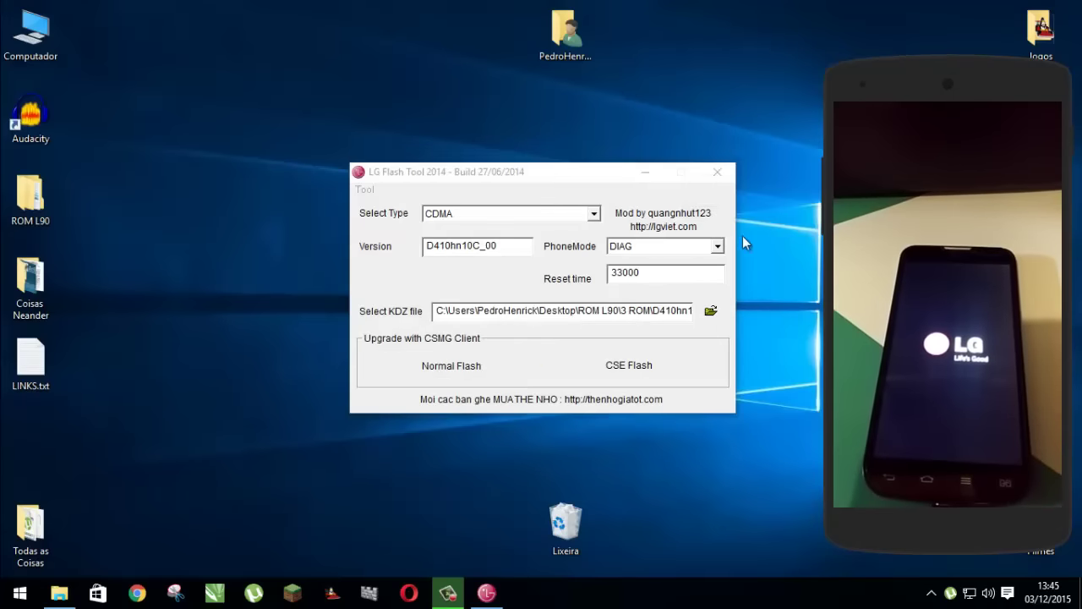
pyautogui.click(717, 178)
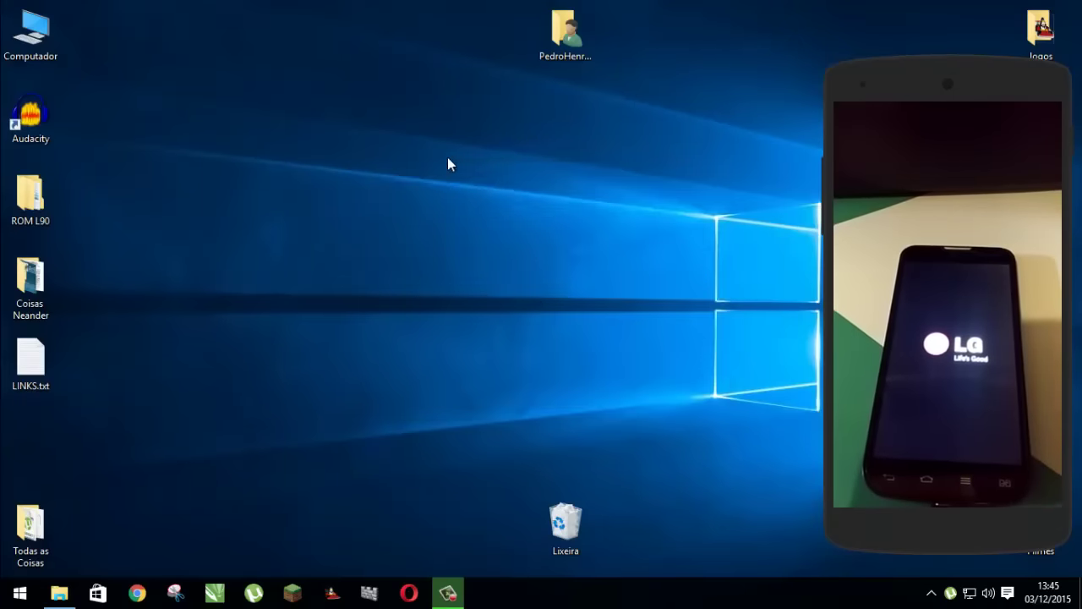
pyautogui.rightClick(447, 159)
pyautogui.click(599, 212)
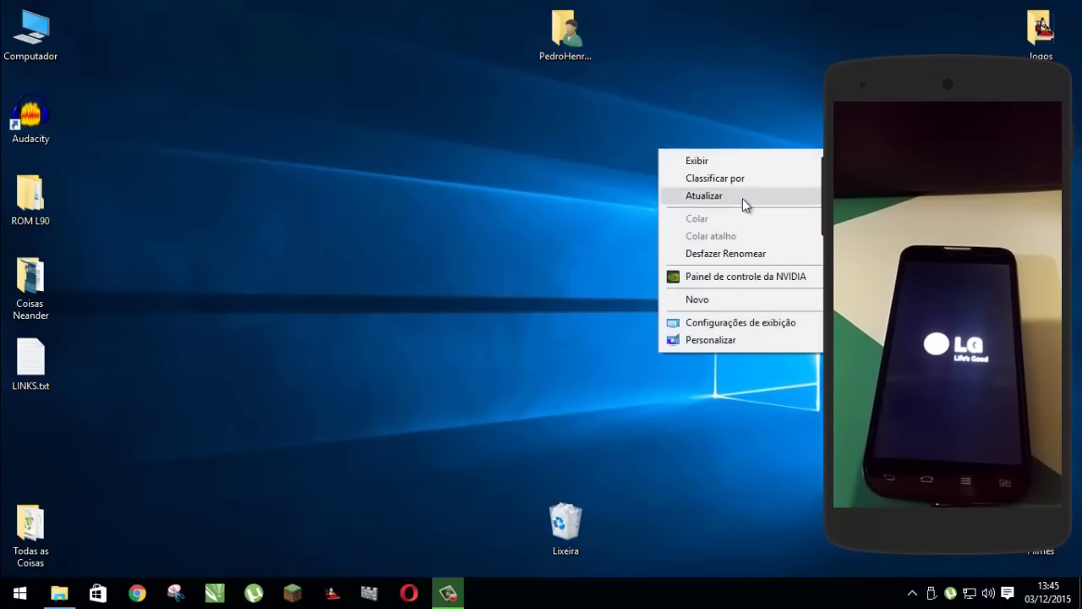
pyautogui.click(740, 198)
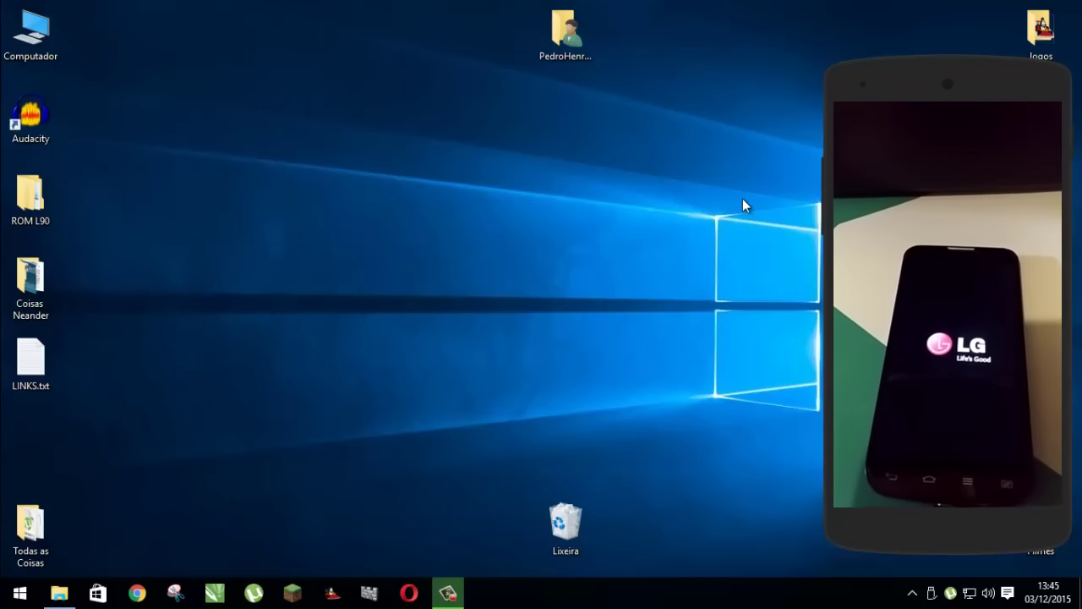
pyautogui.moveTo(423, 170); pyautogui.dragTo(773, 278)
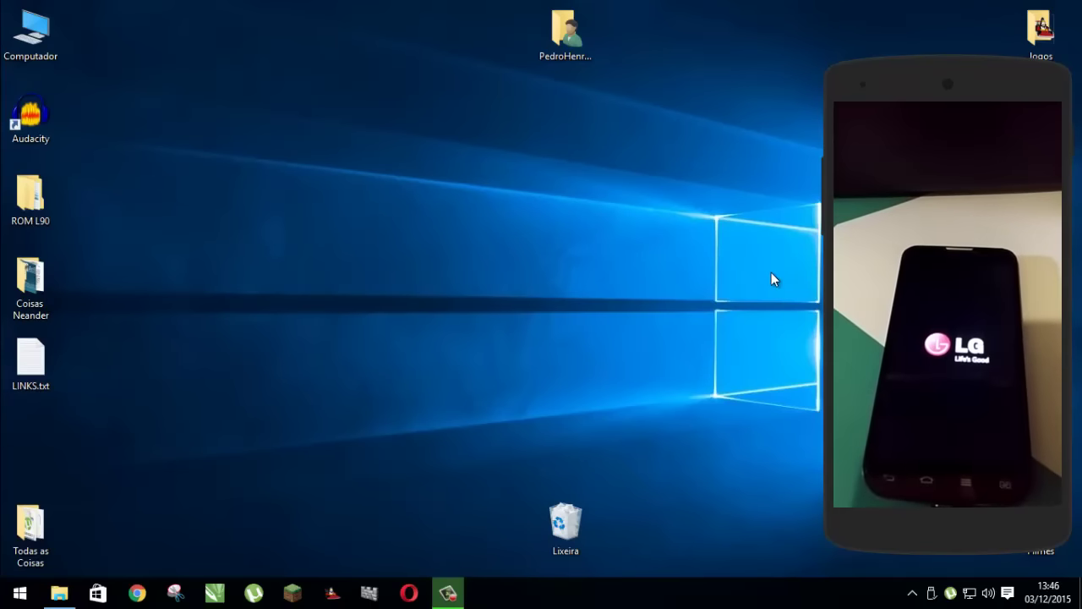